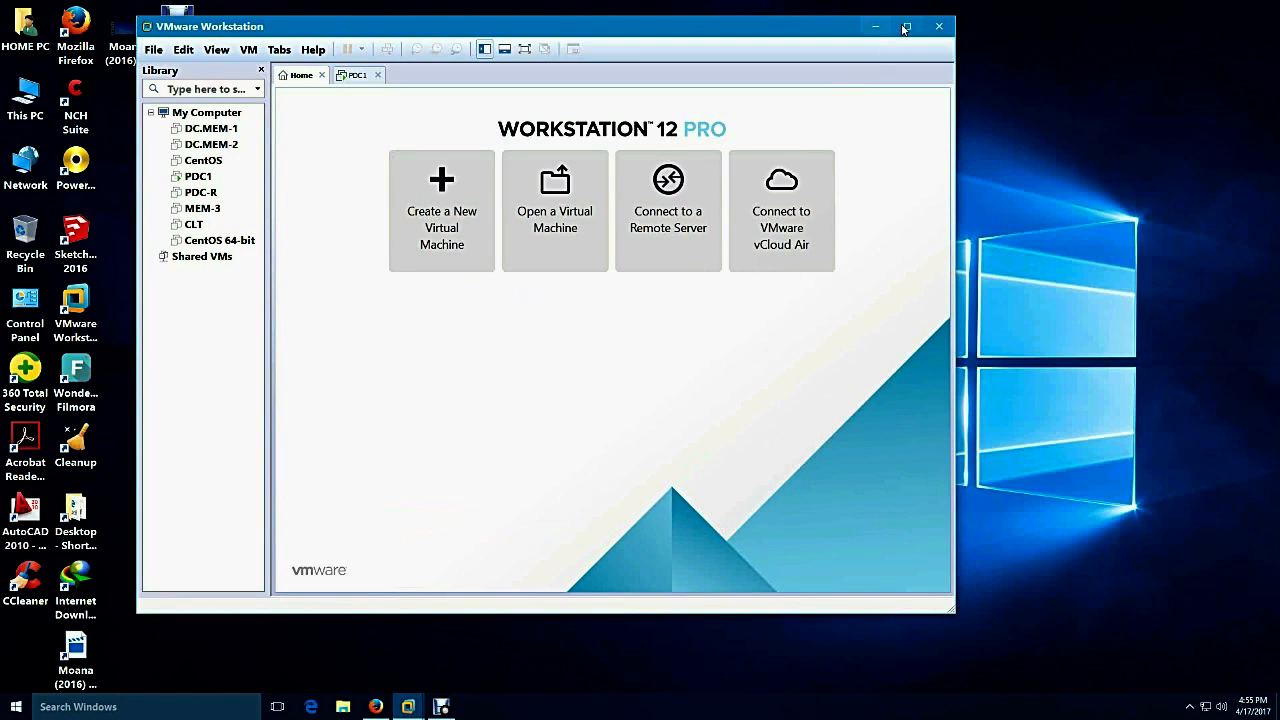
- Maximize the VMware Workstation window so the Home page fills the screen
left_click(906, 27)
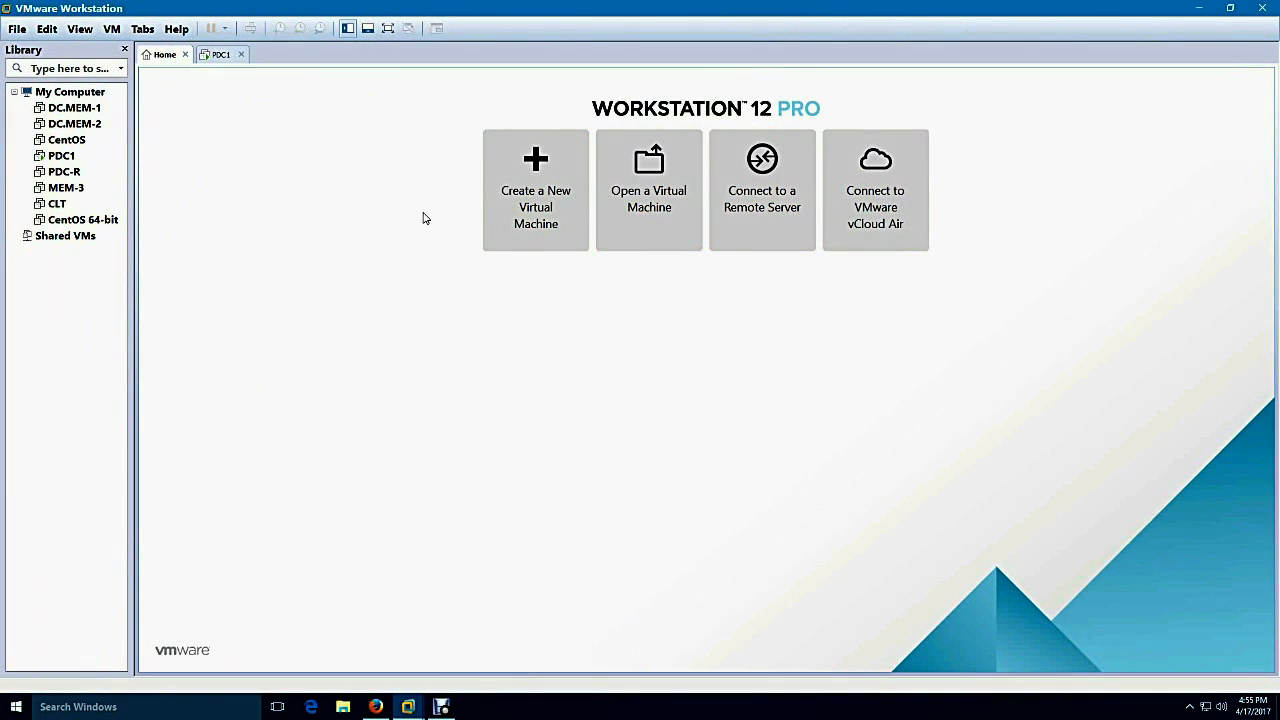
- Start a new virtual machine using the Typical (recommended) configuration
left_click(545, 228)
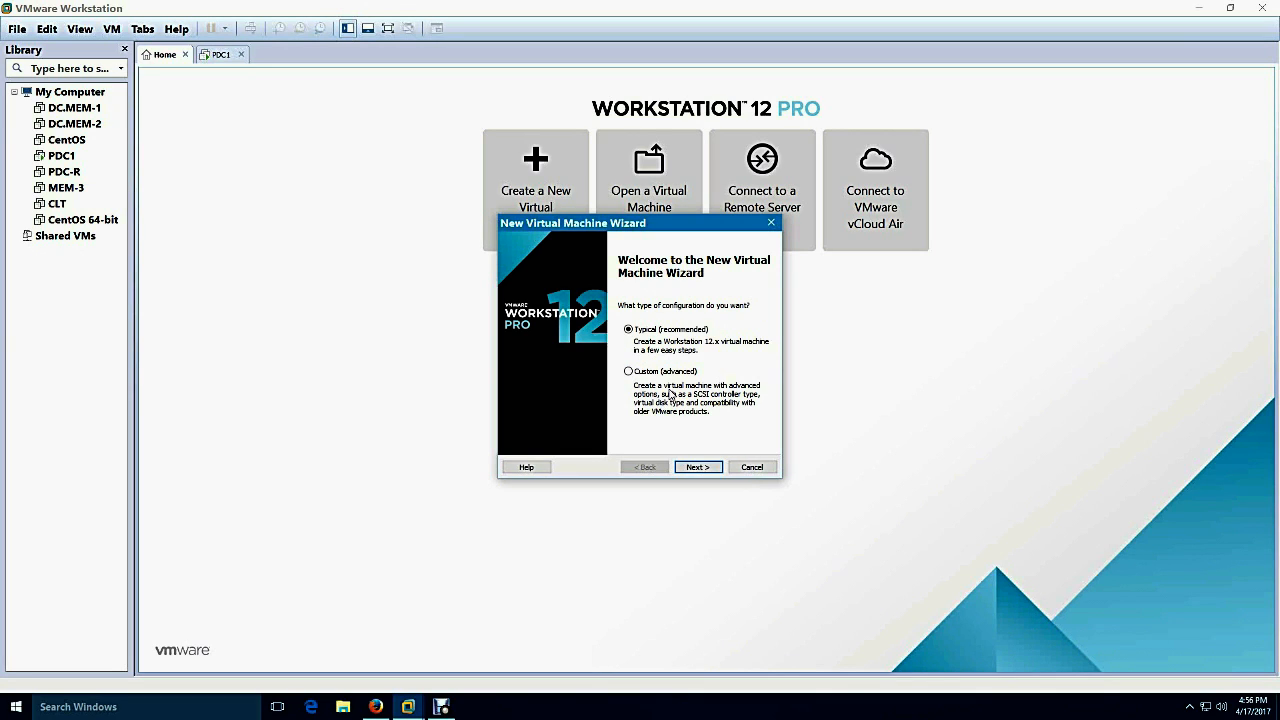
left_click(698, 467)
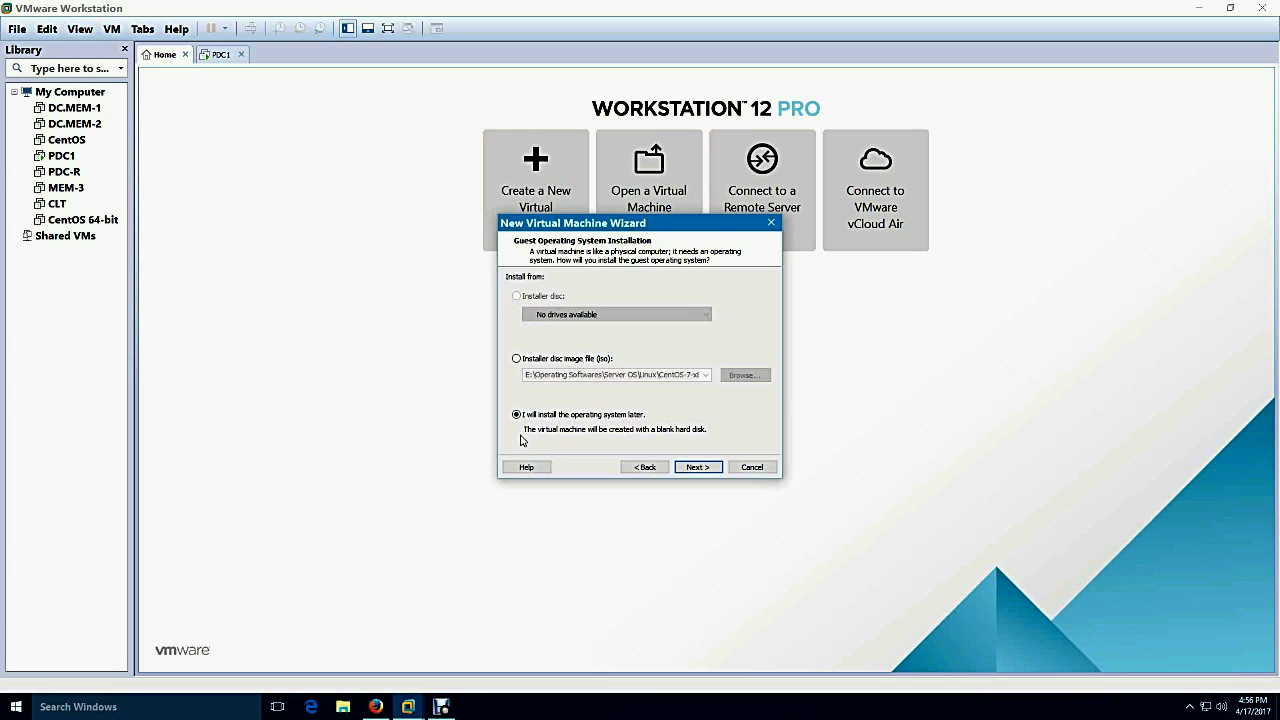
- Set the new VM's guest operating system to Microsoft Windows
left_click(699, 467)
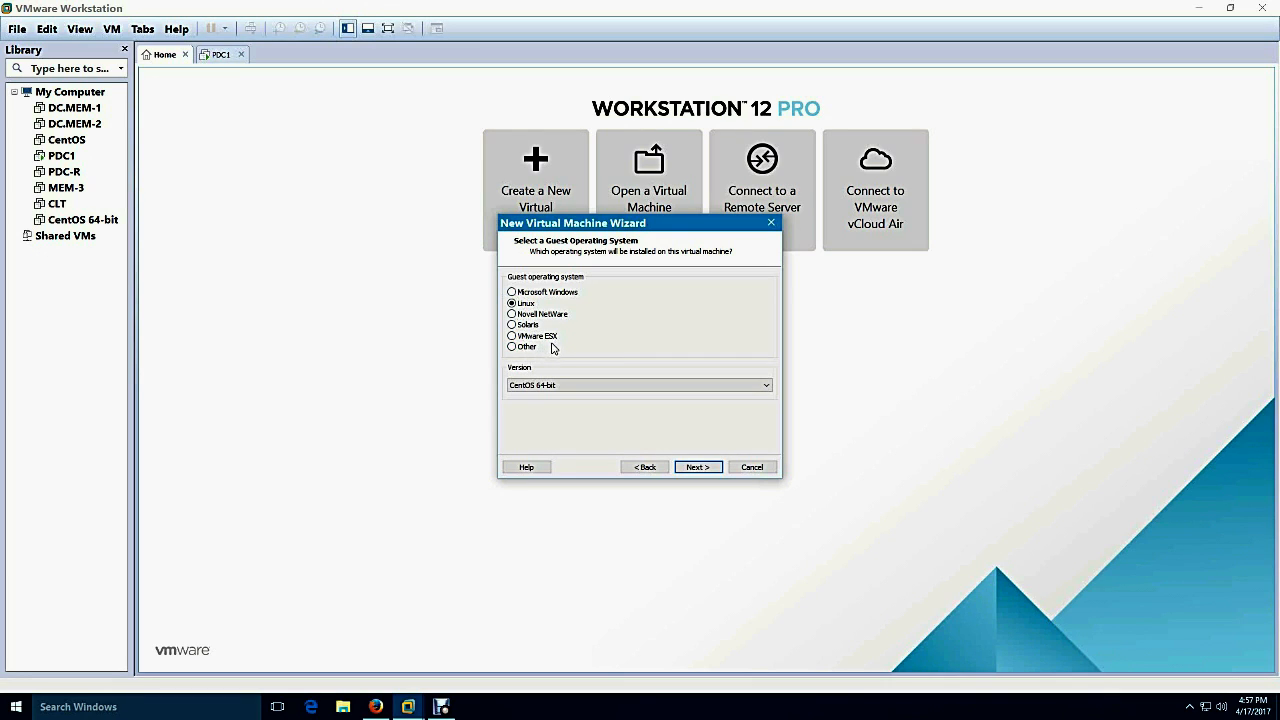
left_click(512, 292)
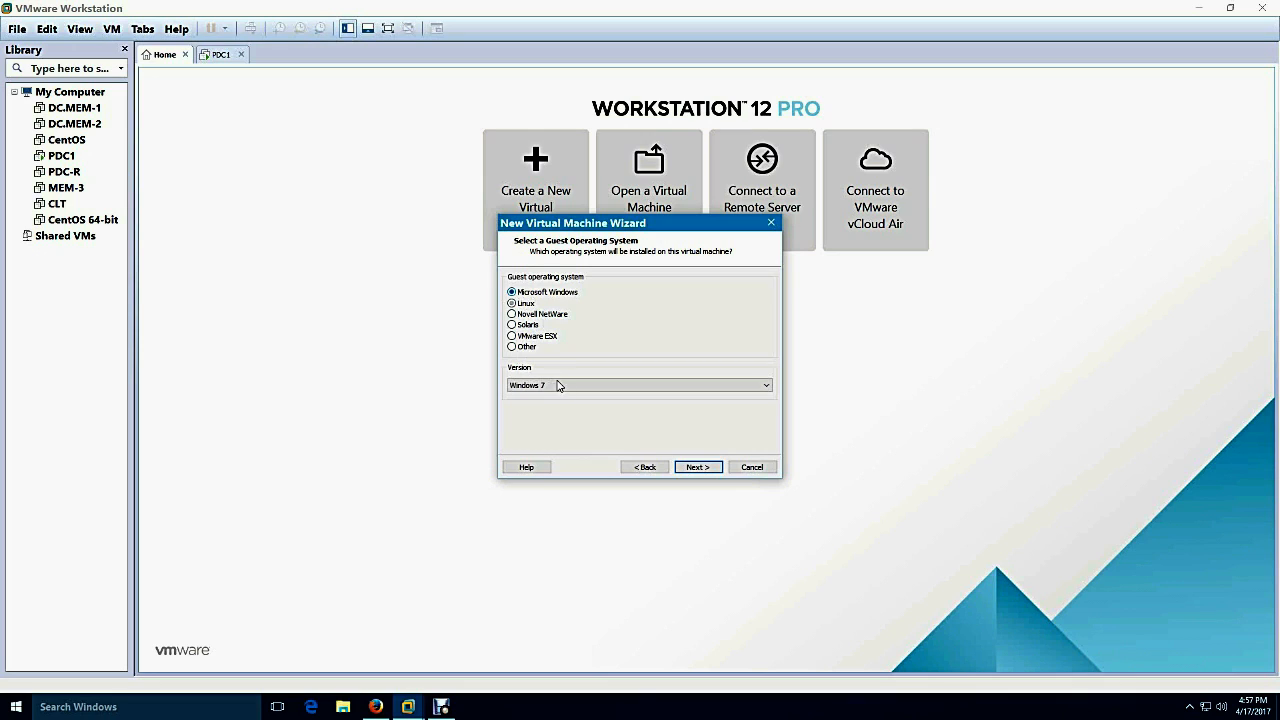
left_click(697, 468)
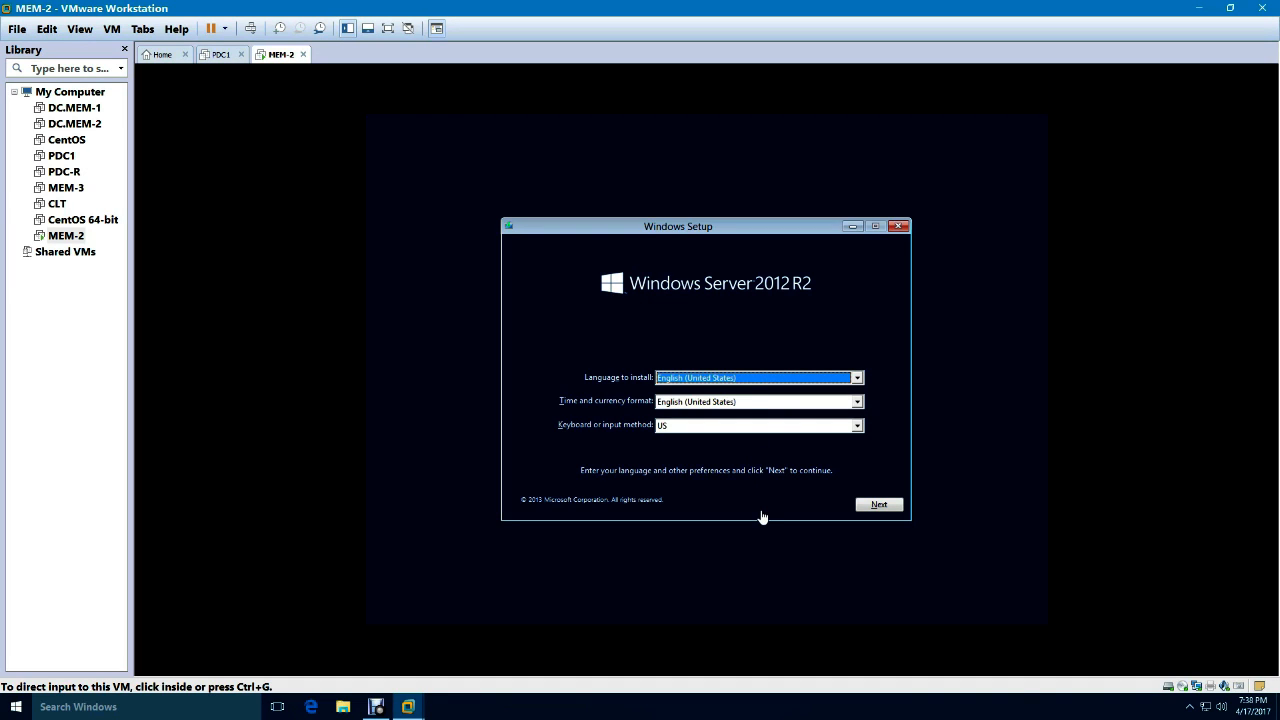
- Keep the default language settings in MEM-2 and start the Windows Server installation
left_click(877, 507)
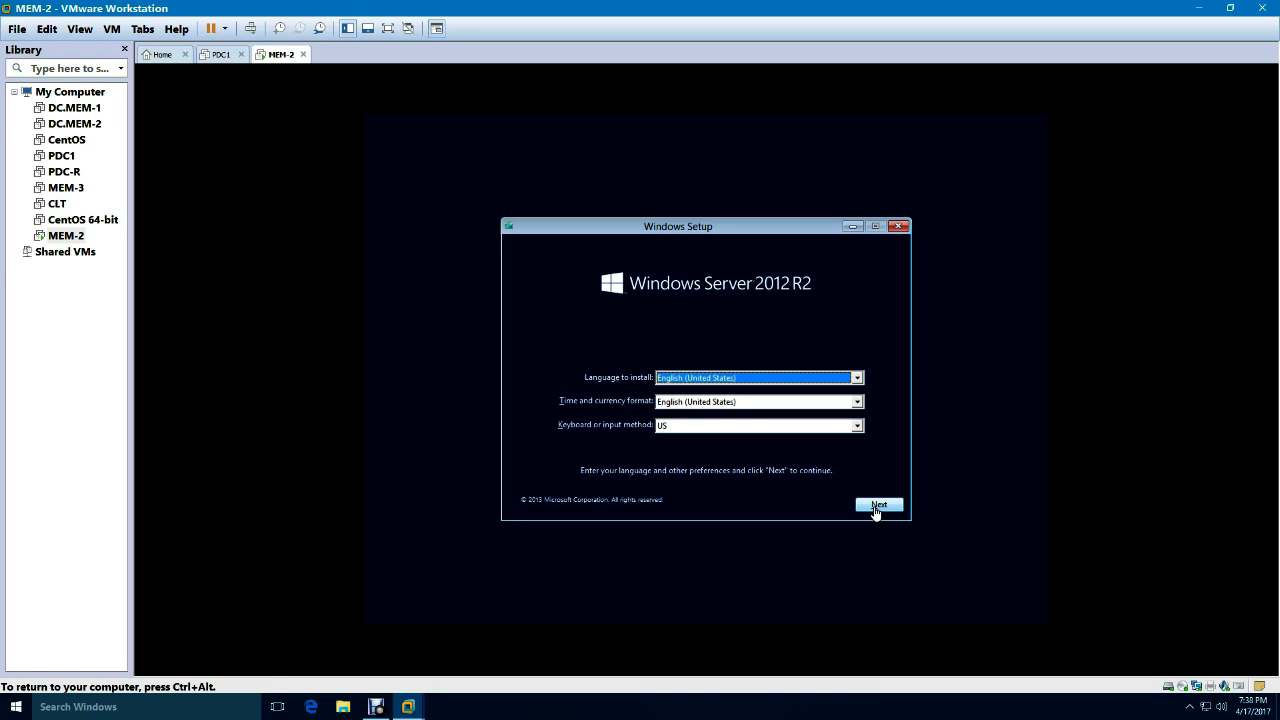
left_click(897, 509)
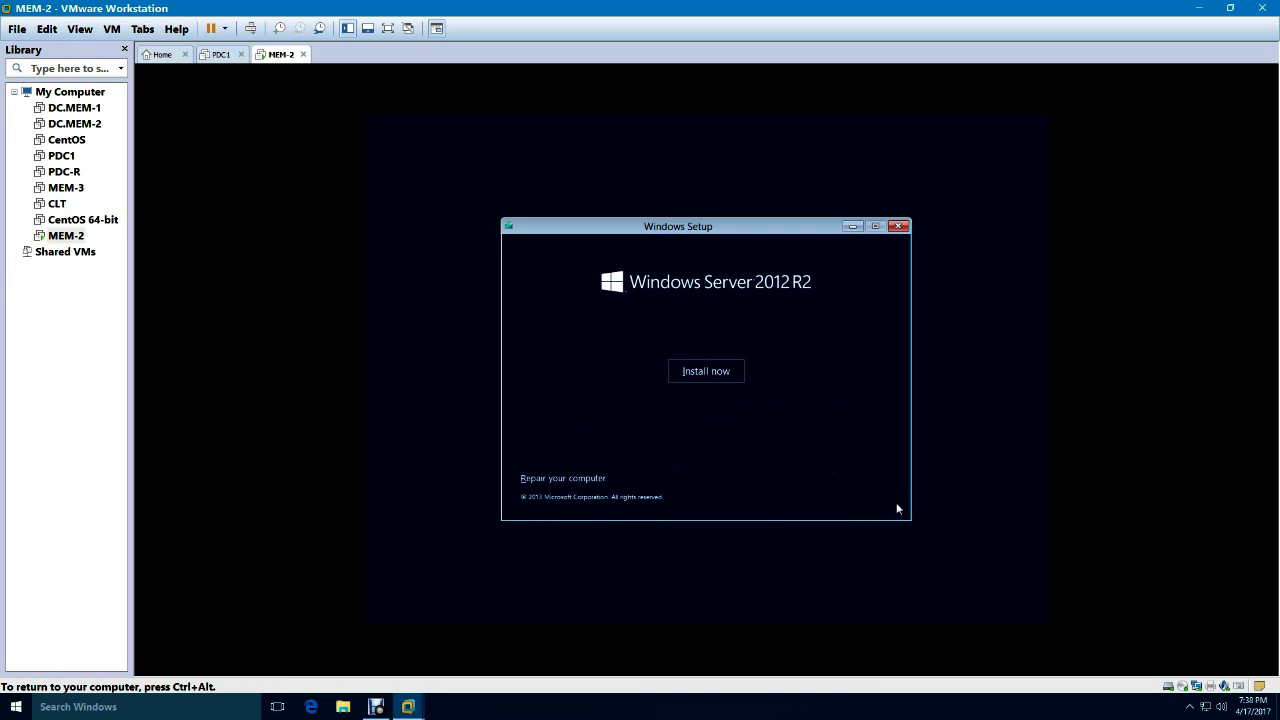
left_click(702, 373)
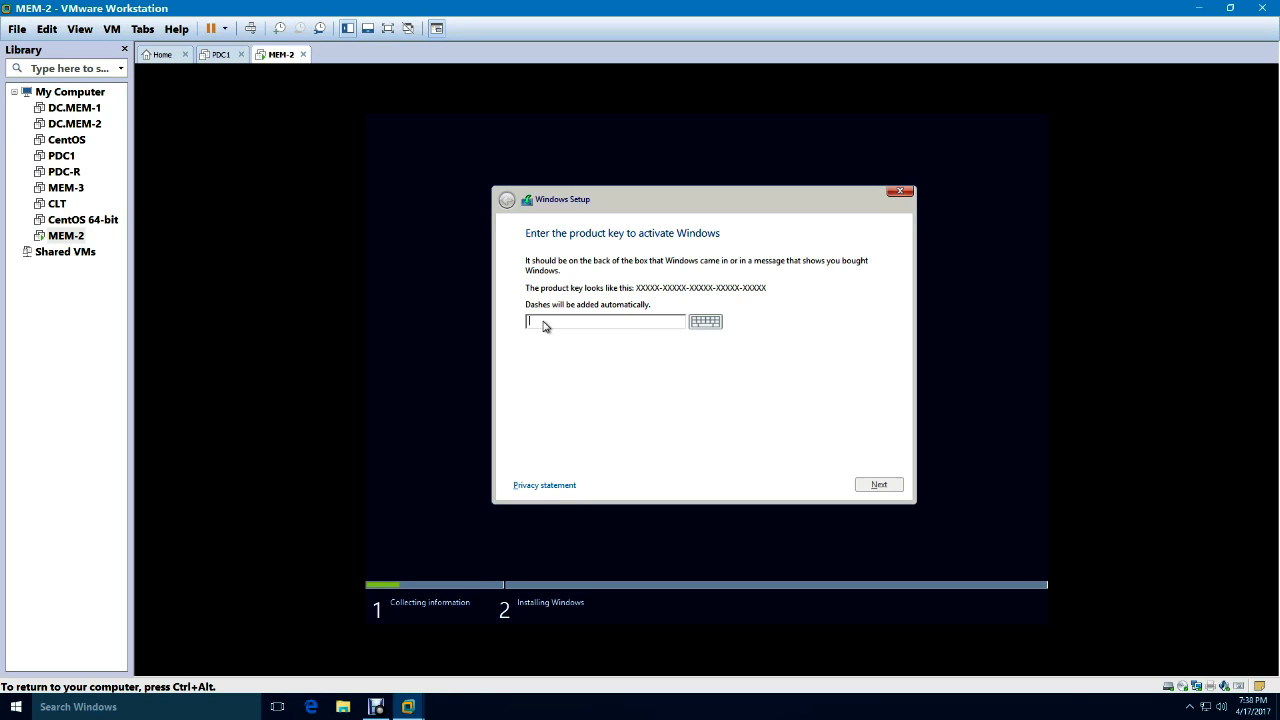
- Enter the Windows product key in the setup key field, fixing mistyped characters
key("ctrl+alt")
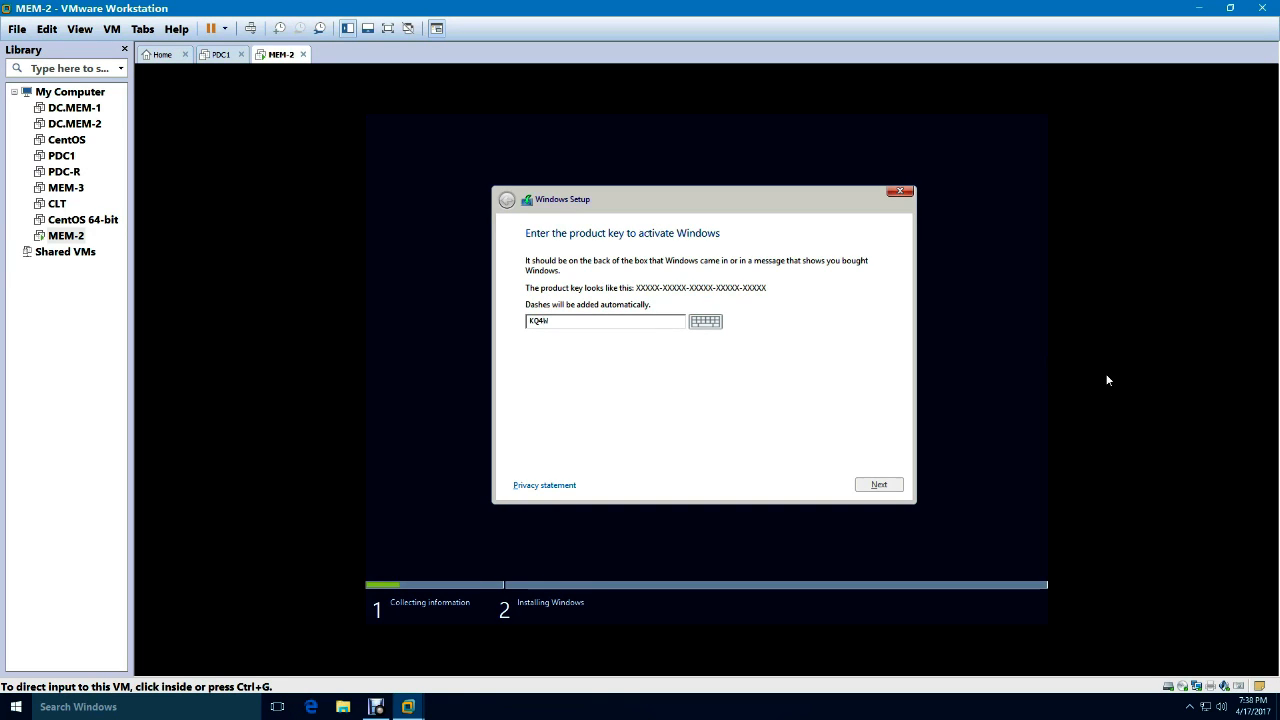
left_click(1120, 370)
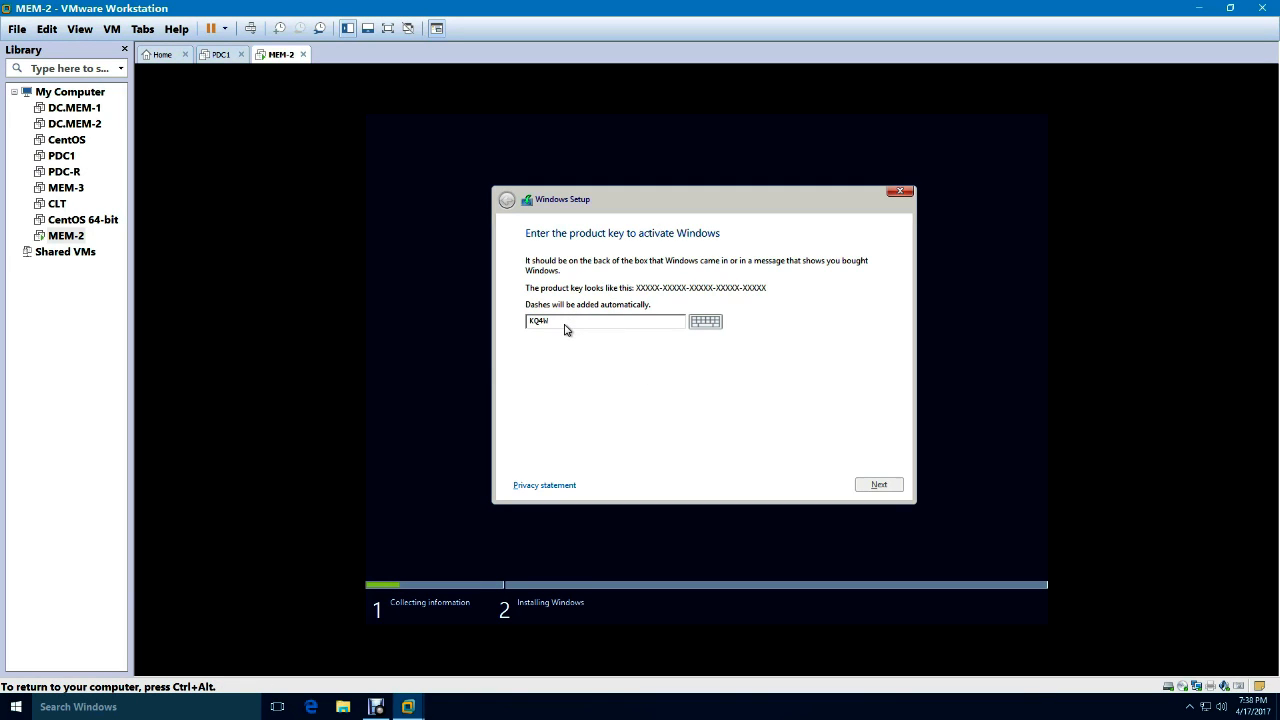
key("BackSpace")
key("BackSpace")
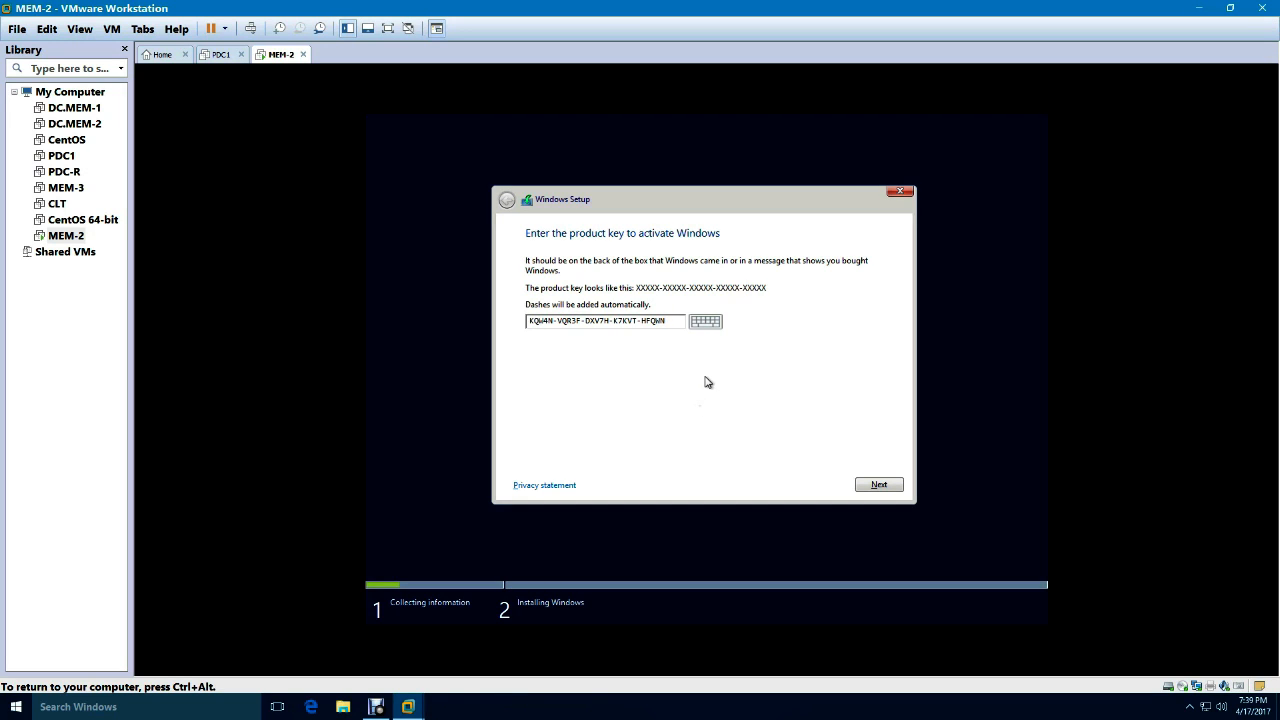
- Submit the product key, correcting its wrong last character until setup accepts it
left_click(893, 485)
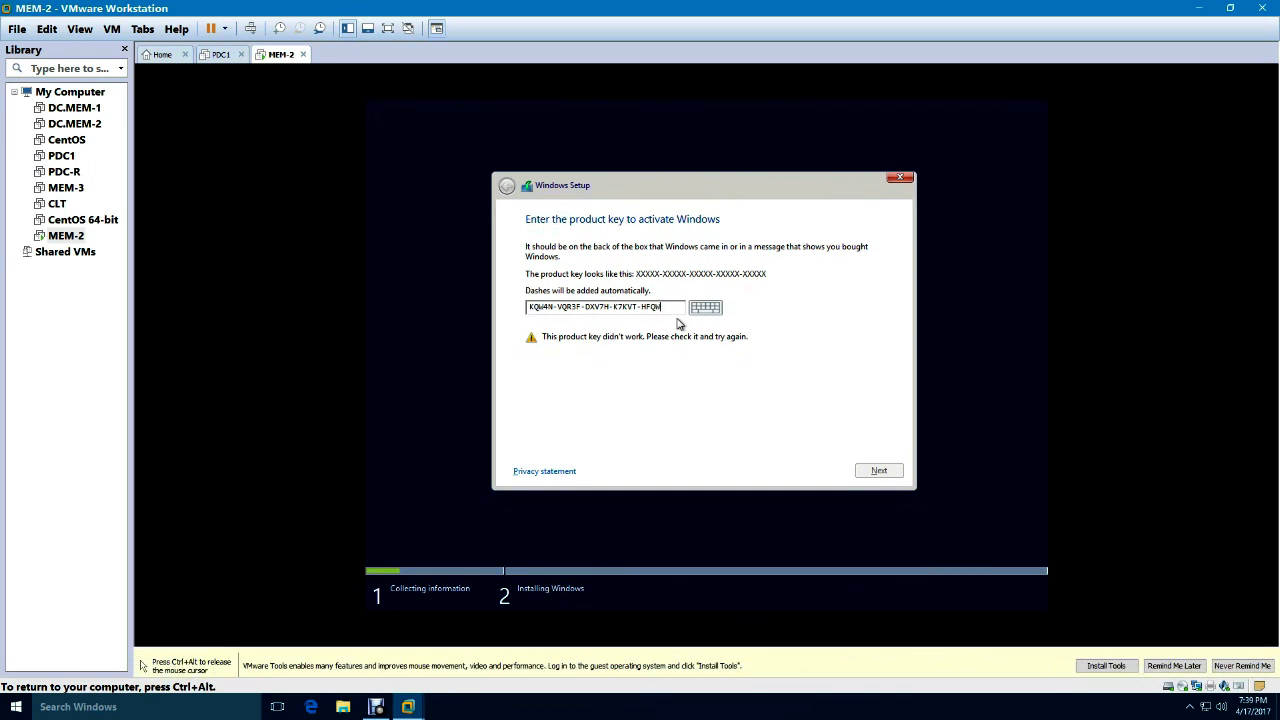
key("BackSpace")
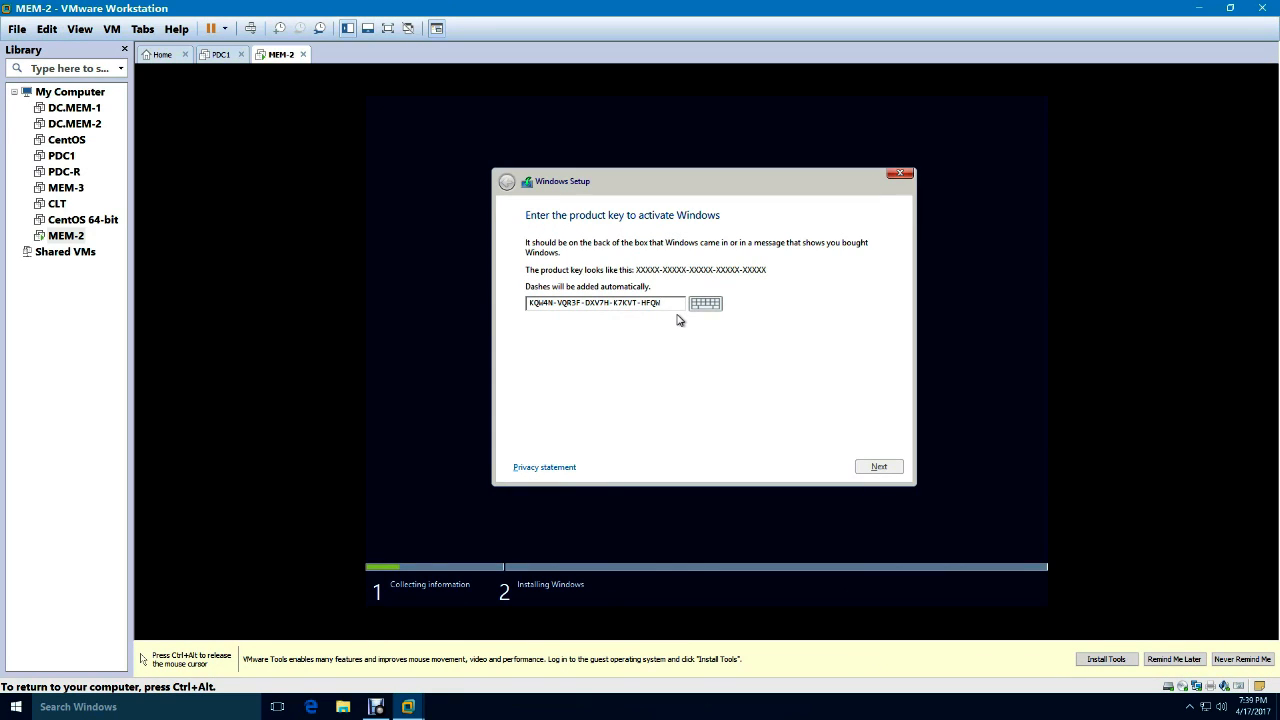
type("M")
left_click(877, 466)
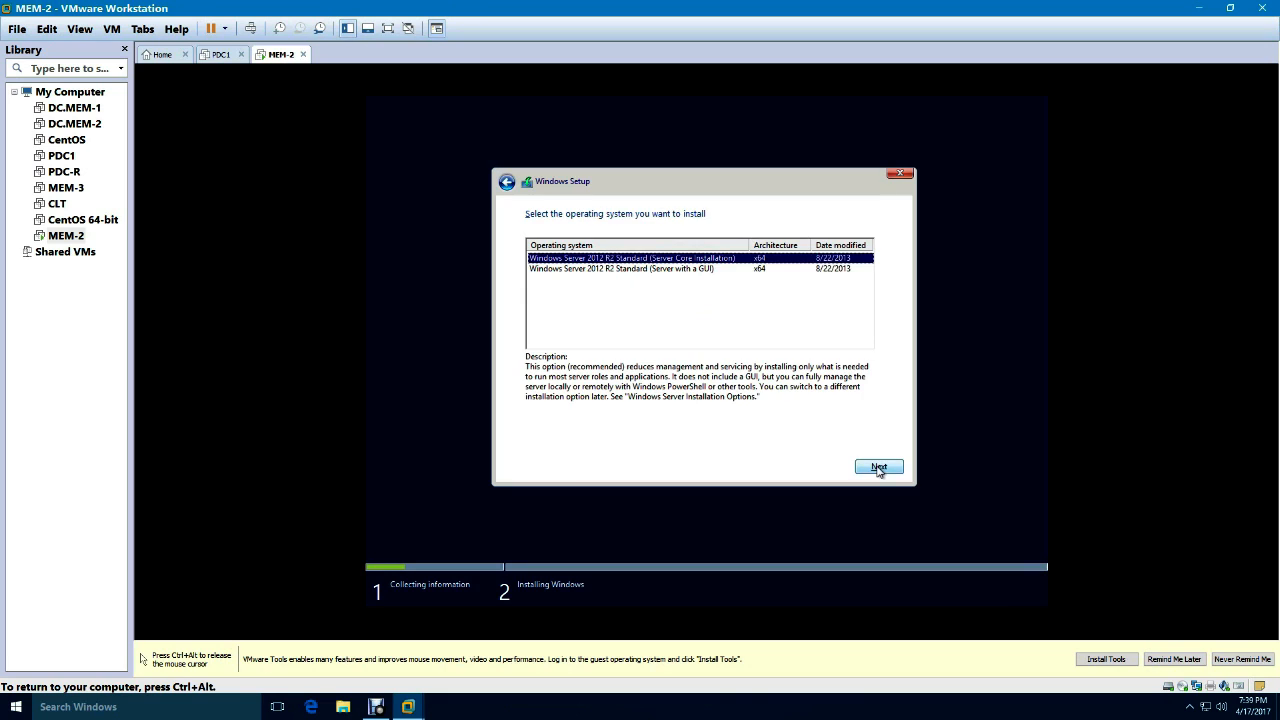
- Choose Windows Server 2012 R2 Standard (Server with a GUI) and accept the license terms
left_click(700, 272)
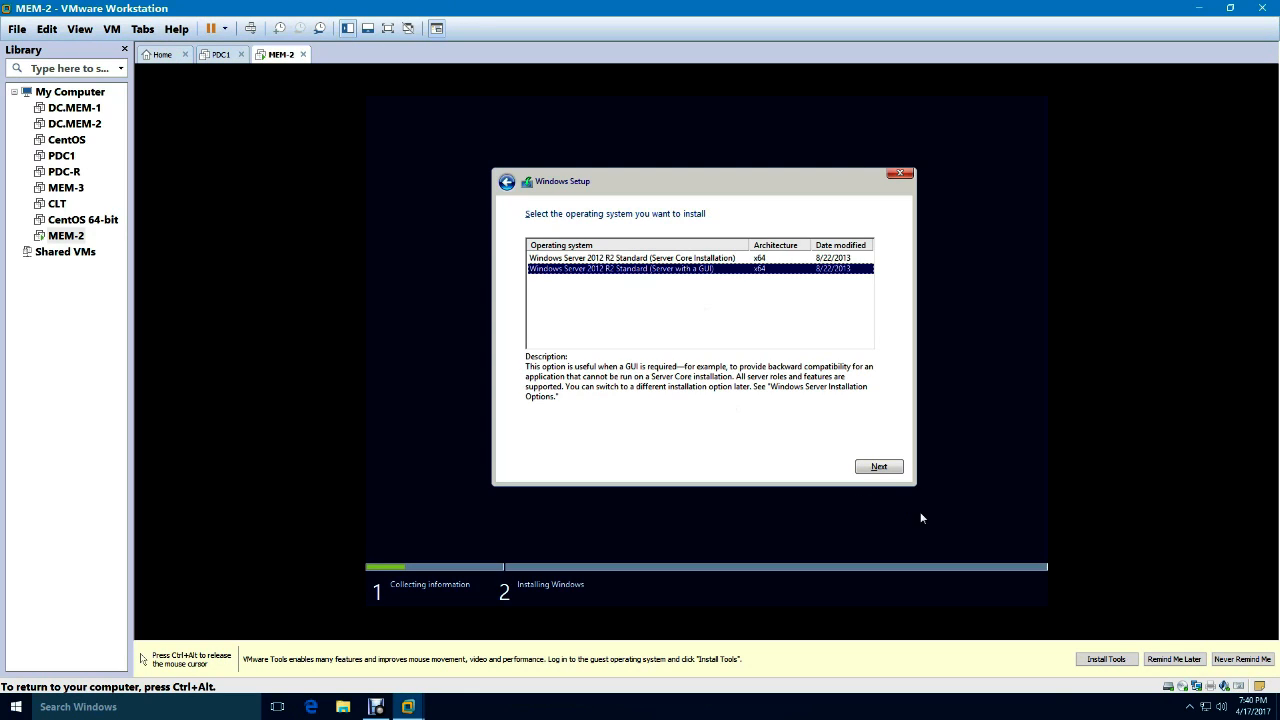
left_click(874, 467)
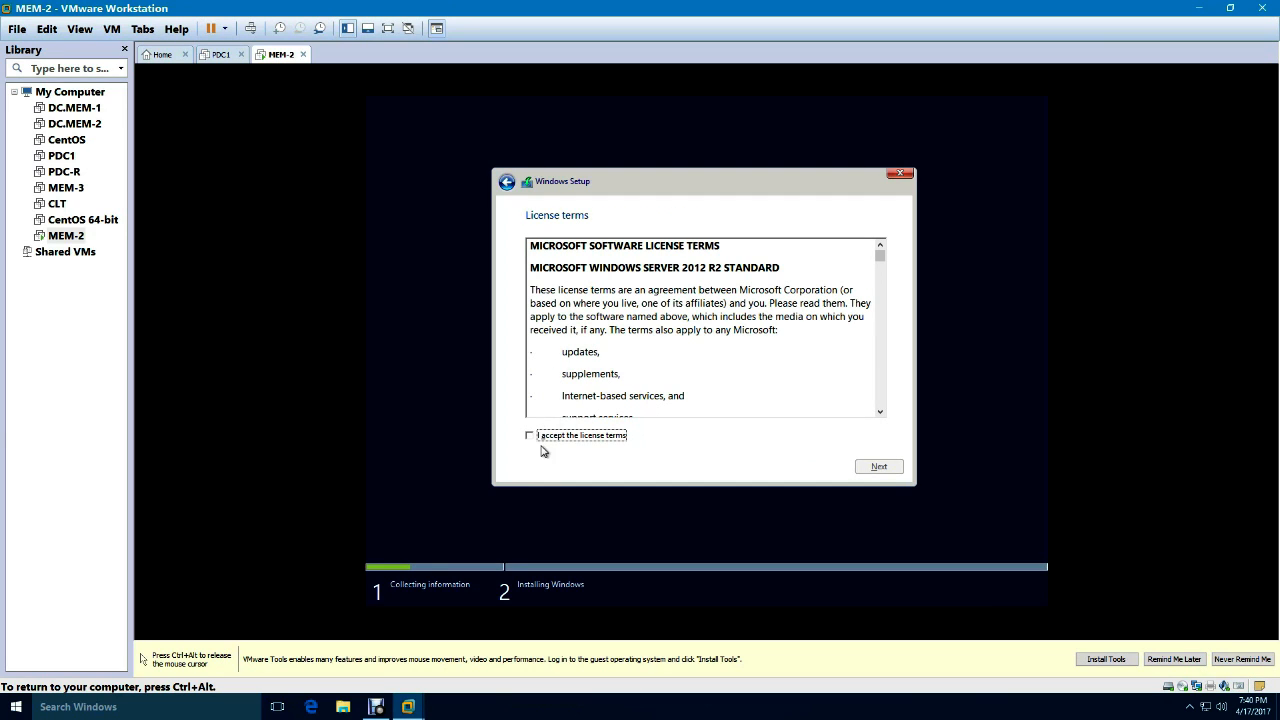
left_click(531, 437)
left_click(879, 468)
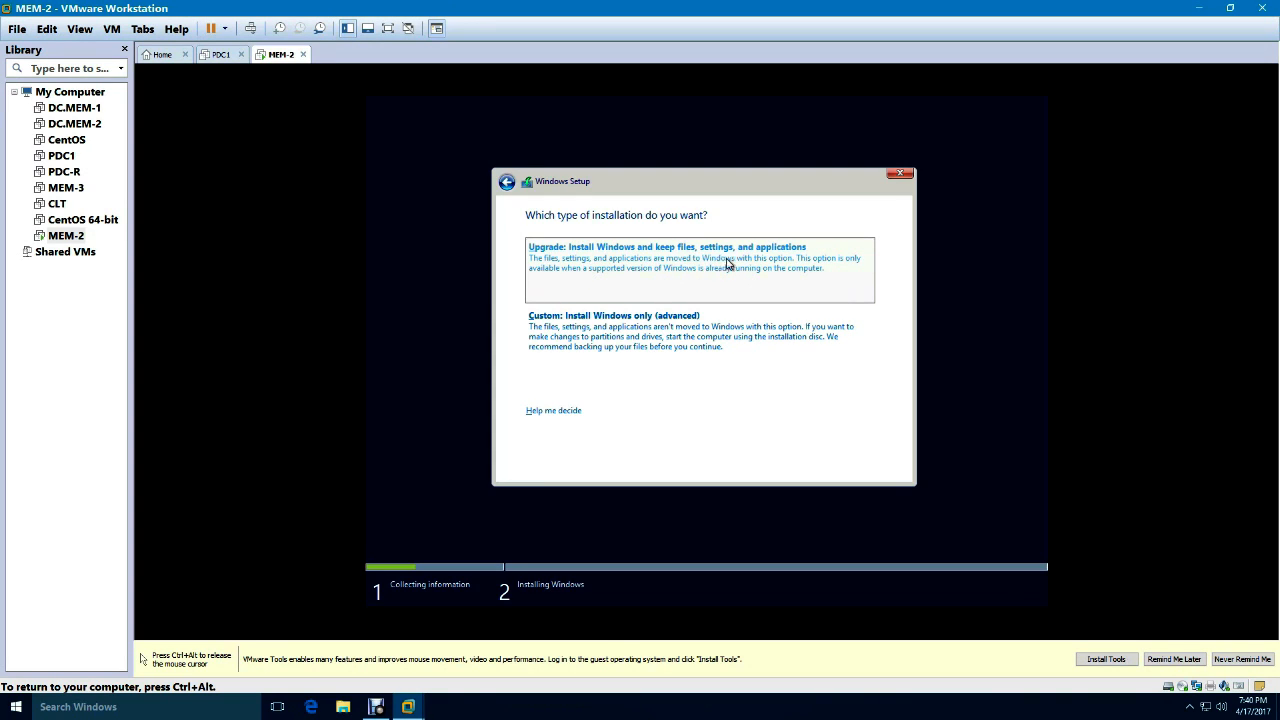
- Try Upgrade, back out of the compatibility report, then choose Custom: Install Windows only
left_click(590, 280)
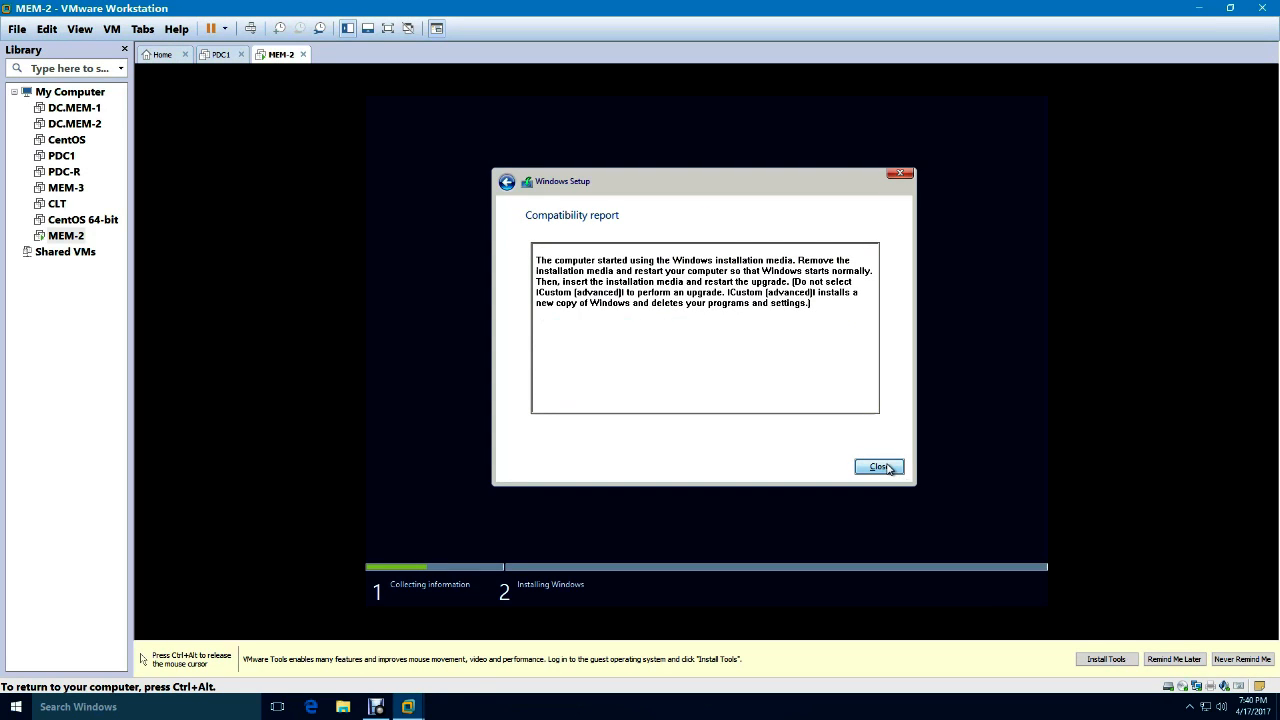
left_click(507, 183)
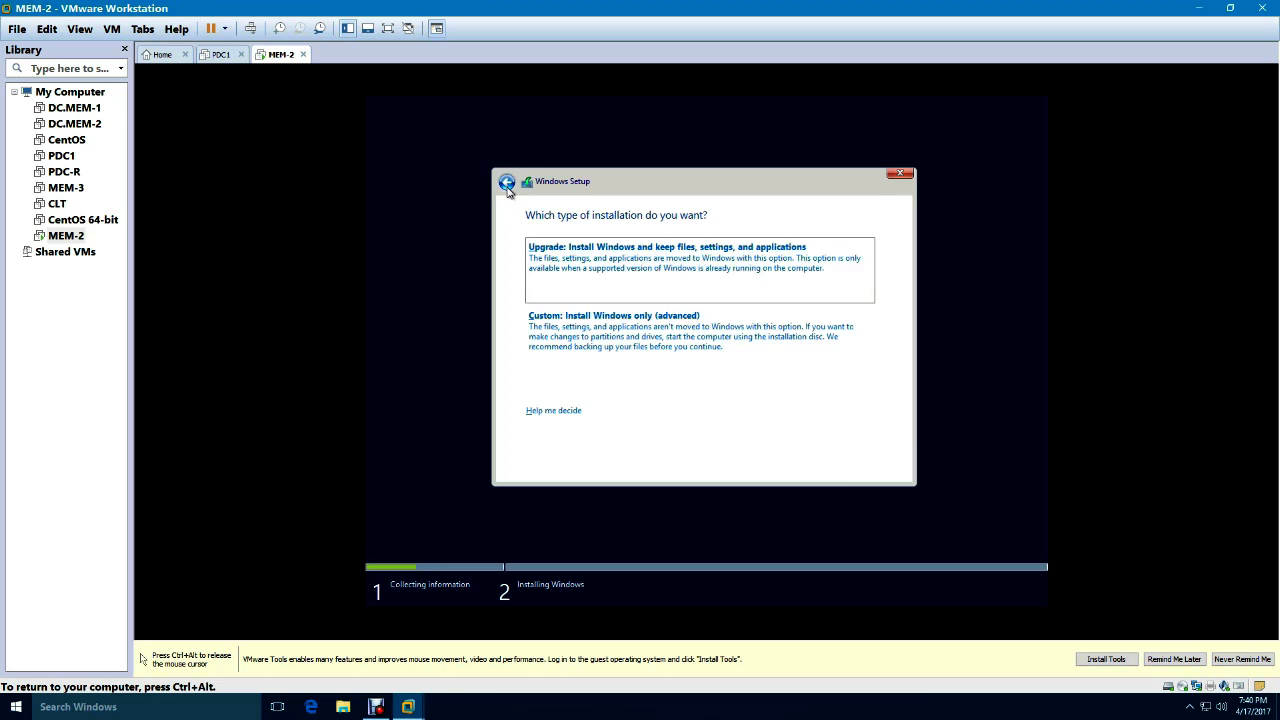
left_click(677, 358)
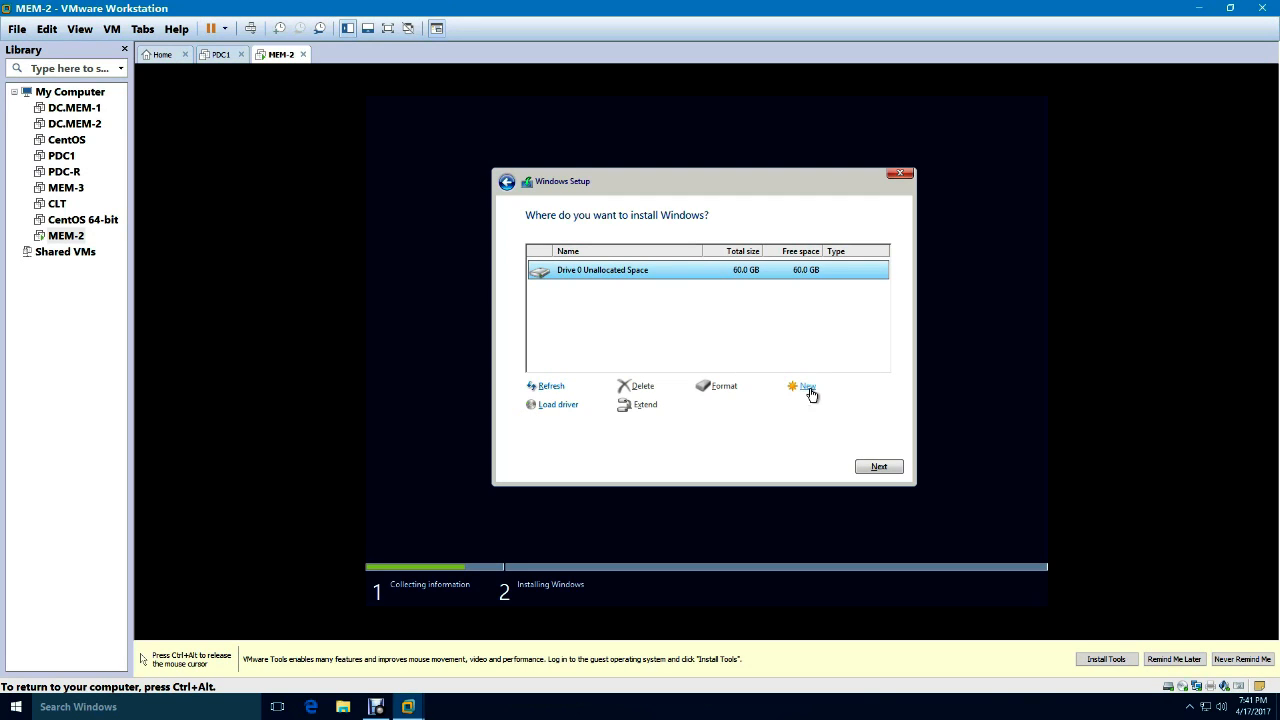
- Create a 15000 MB partition on Drive 0, accepting the extra system partitions notice
left_click(808, 389)
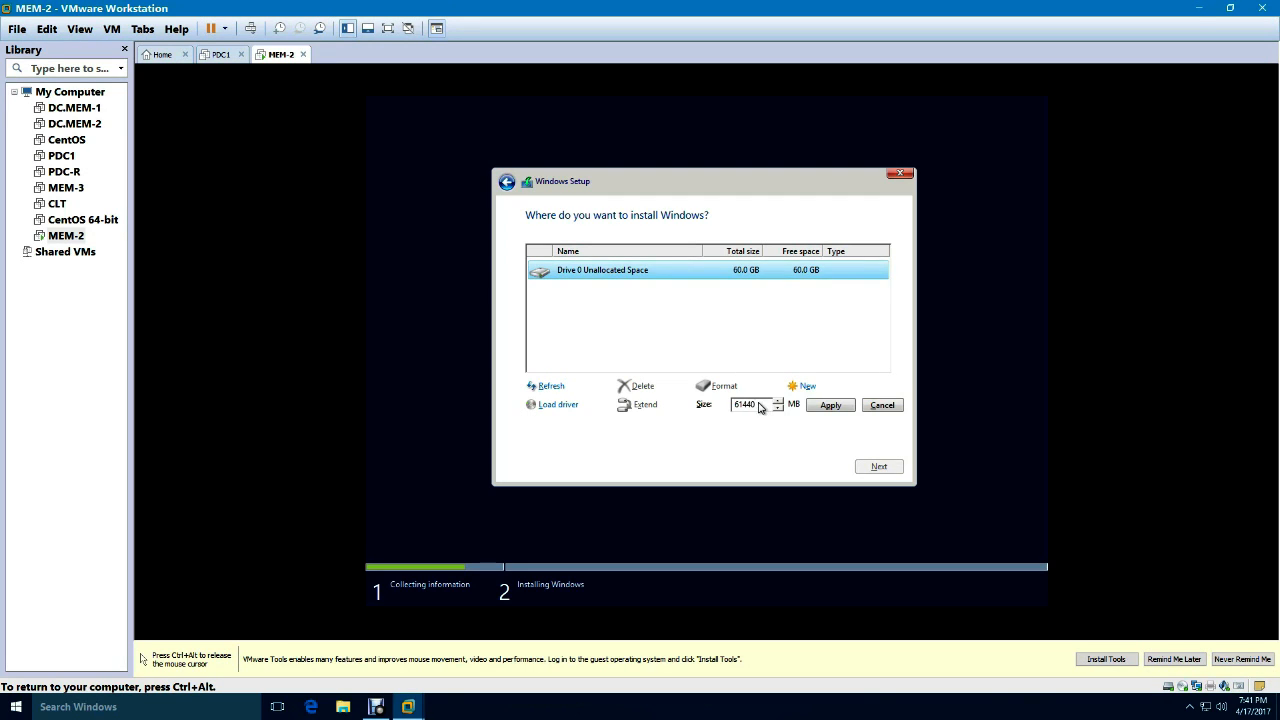
key("BackSpace")
key("BackSpace")
key("BackSpace")
key("BackSpace")
key("BackSpace")
type("15")
type("000")
left_click(830, 405)
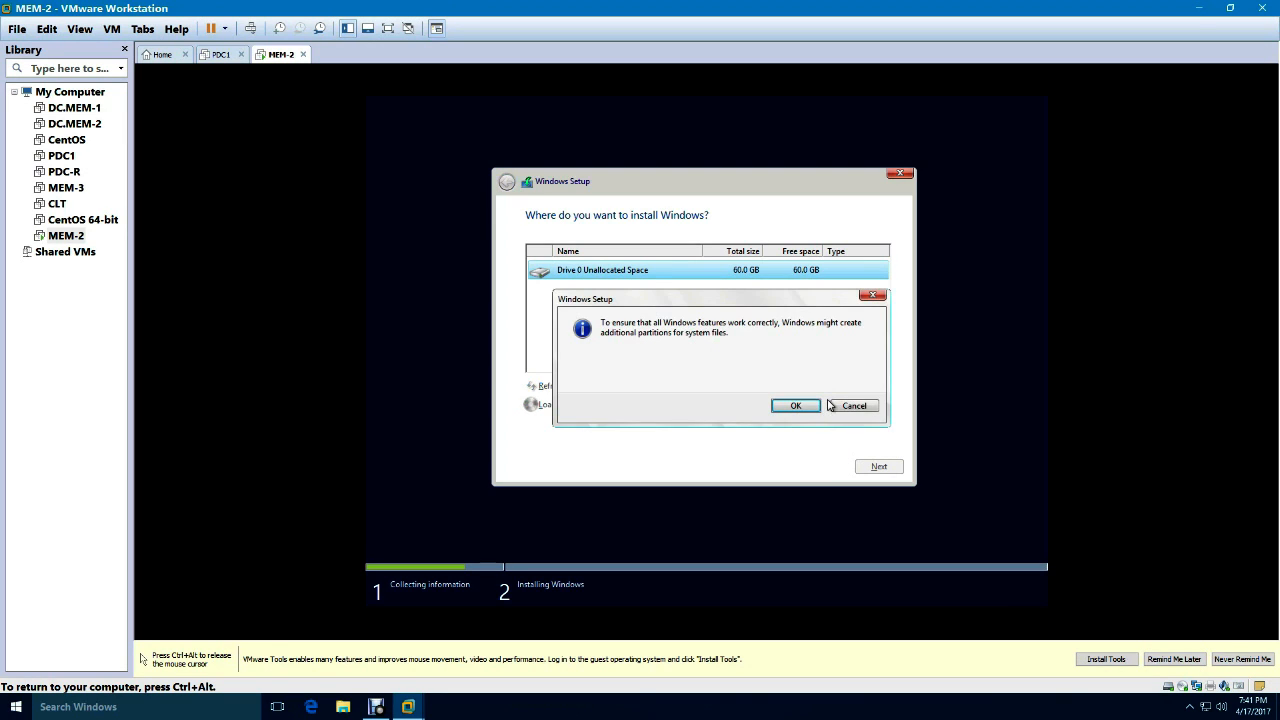
left_click(797, 405)
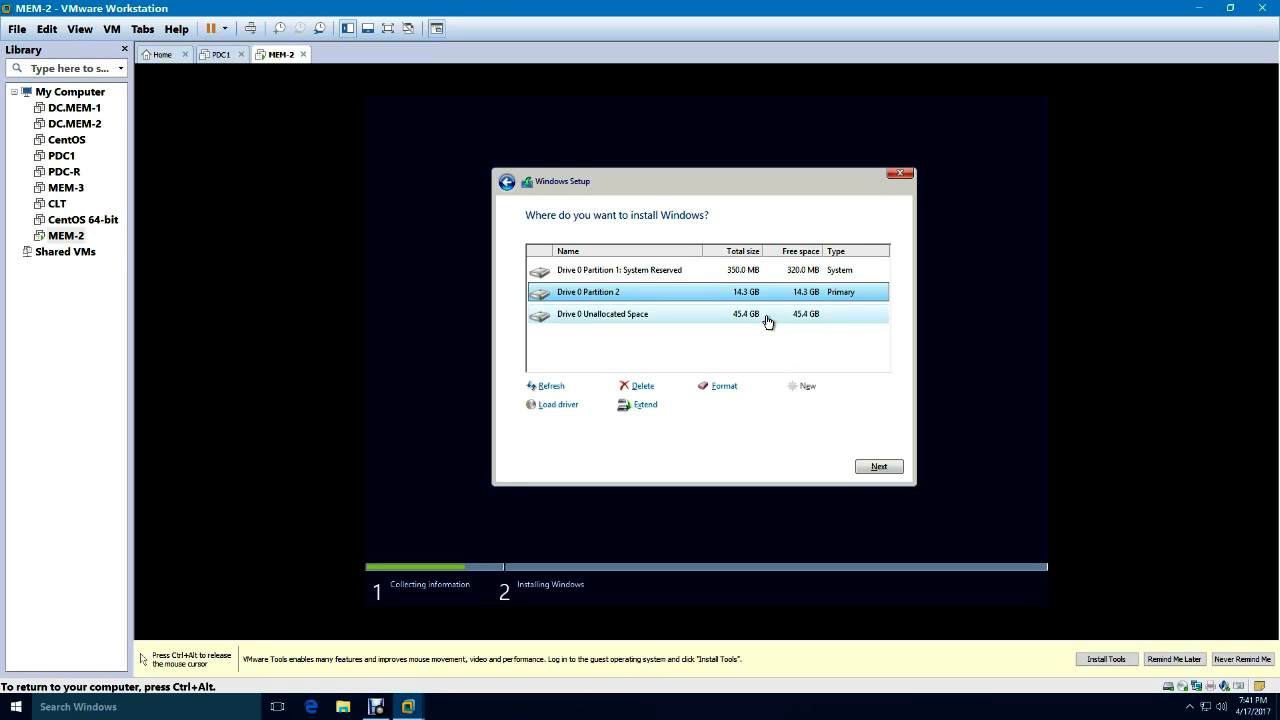
- Create a second 15000 MB partition in the remaining unallocated space
left_click(768, 319)
left_click(807, 386)
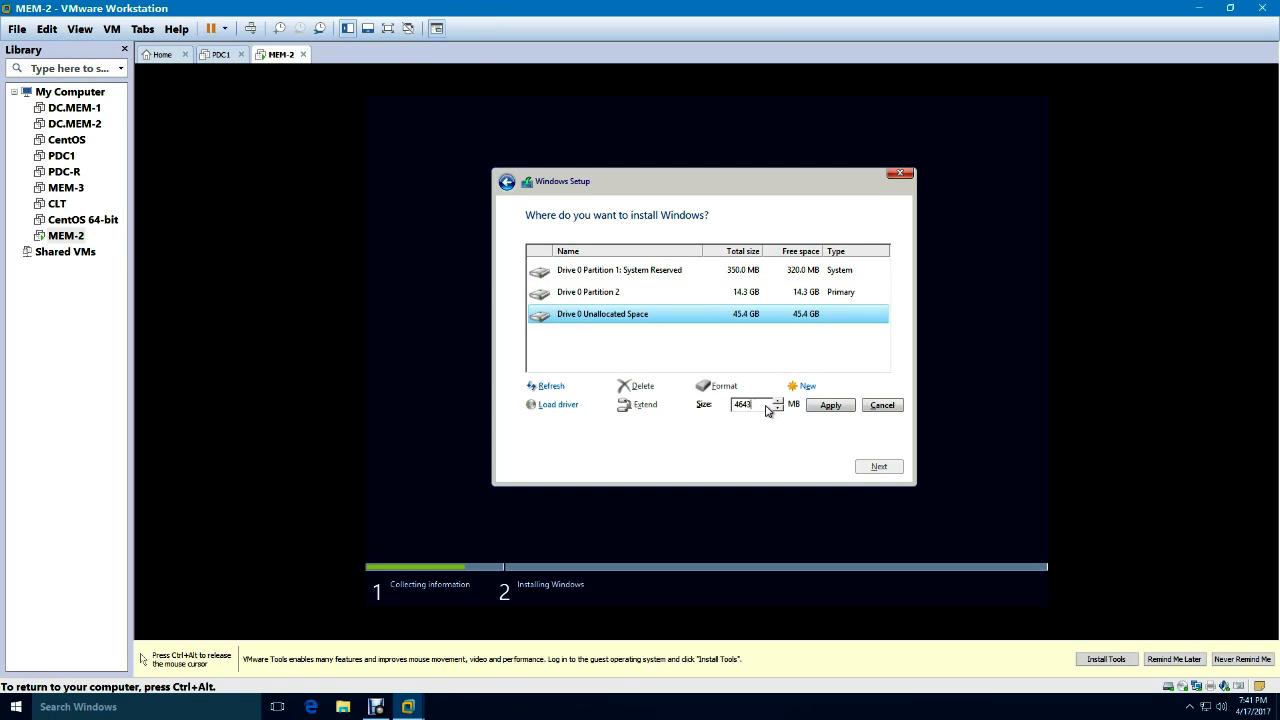
key("BackSpace")
key("BackSpace")
key("BackSpace")
key("BackSpace")
type("150000")
key("BackSpace")
left_click(830, 405)
- Create Partition 4 at 15000 MB and begin installing Windows on it
left_click(803, 344)
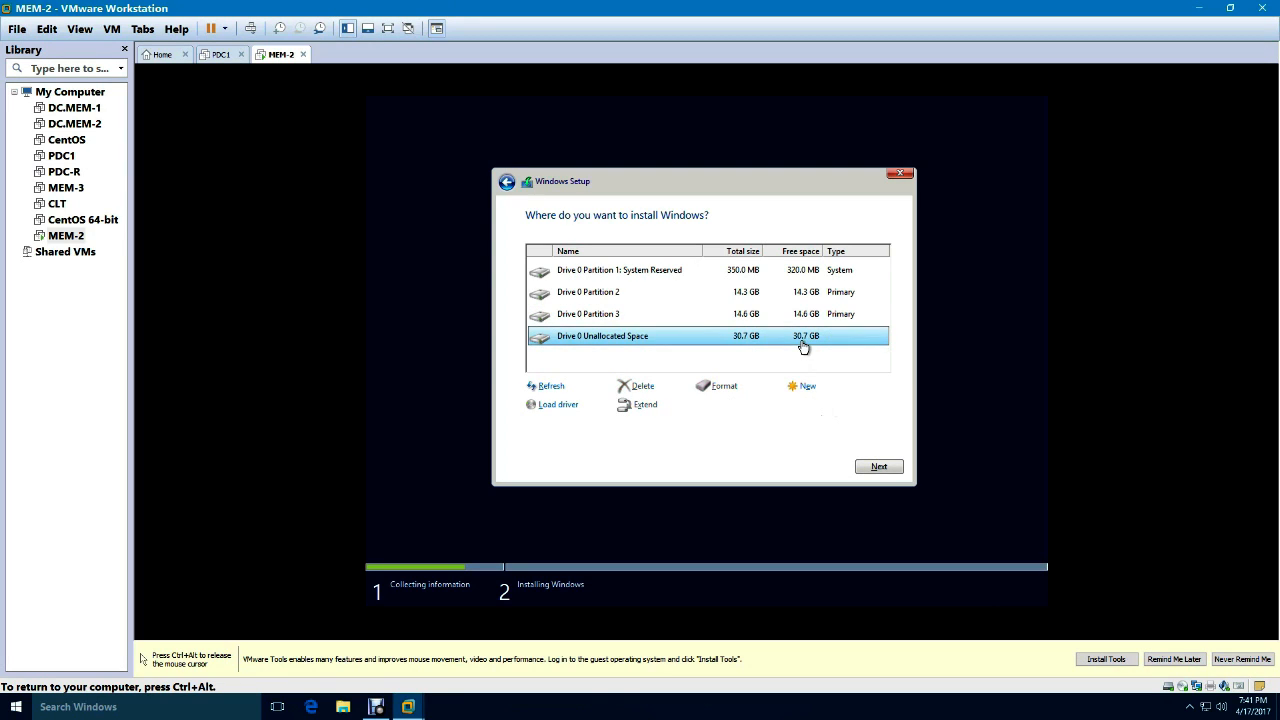
left_click(806, 387)
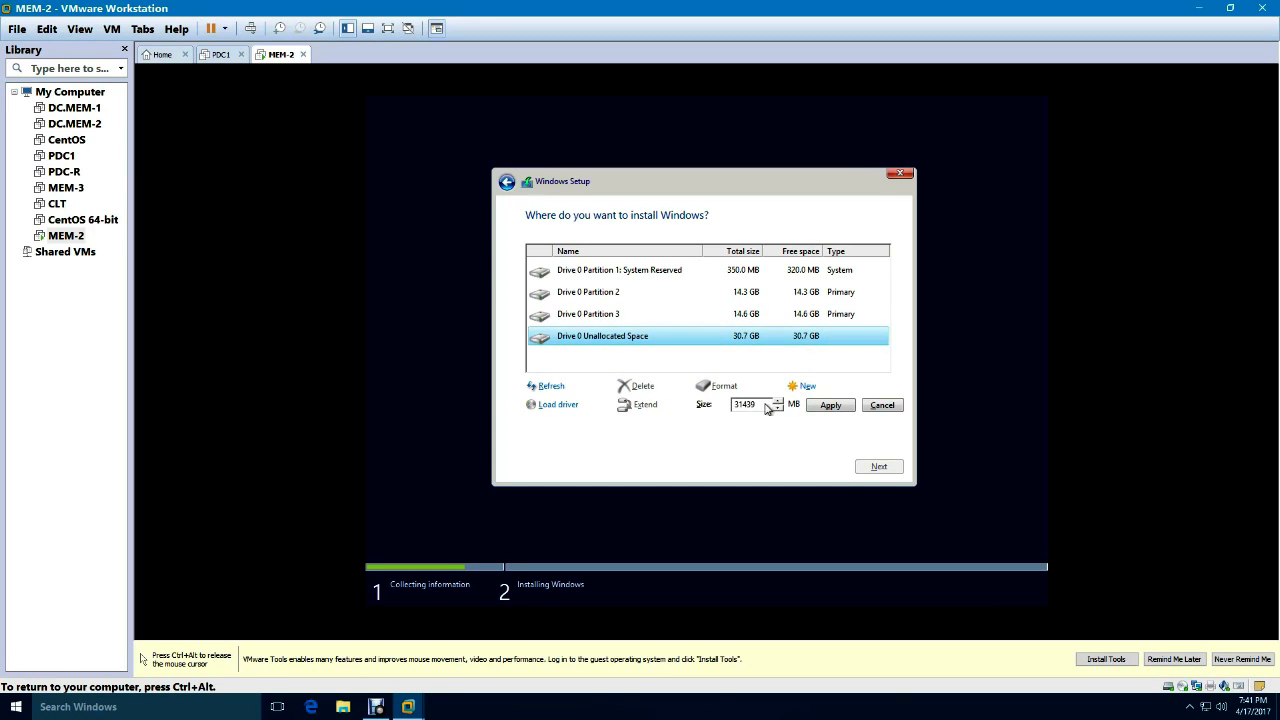
key("BackSpace")
key("BackSpace")
key("BackSpace")
key("BackSpace")
key("BackSpace")
type("15000")
left_click(831, 405)
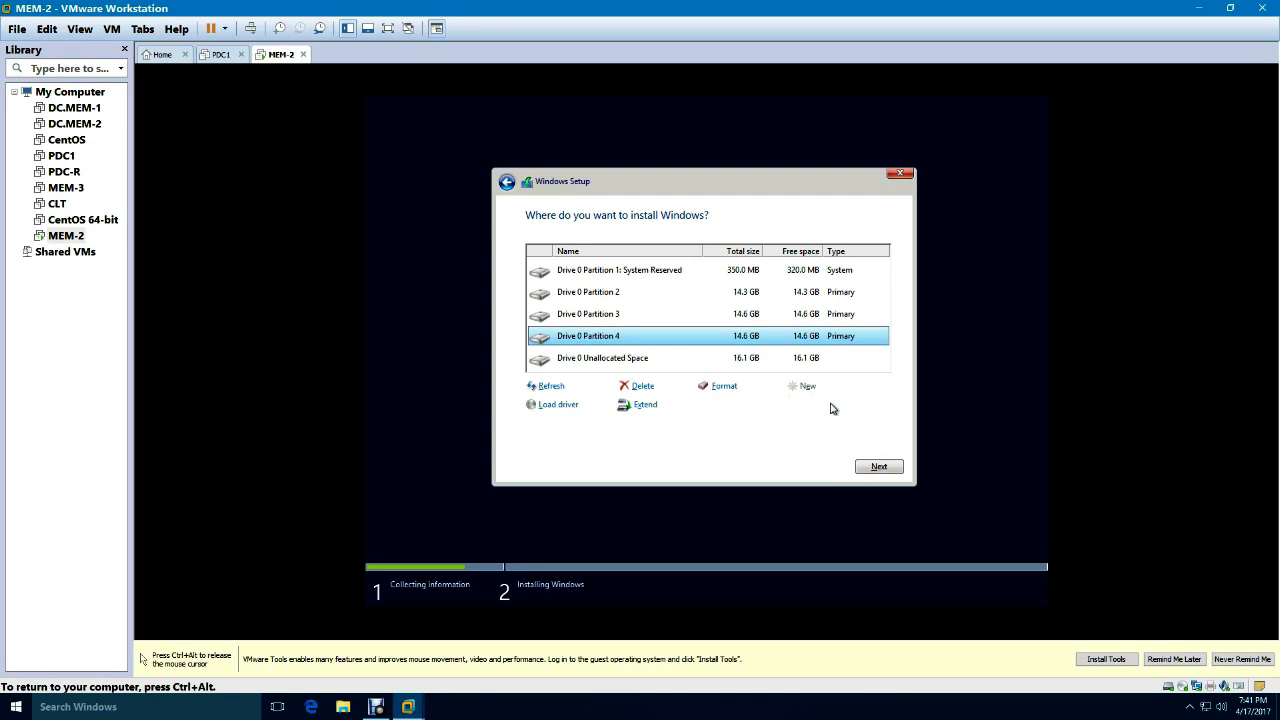
left_click(877, 468)
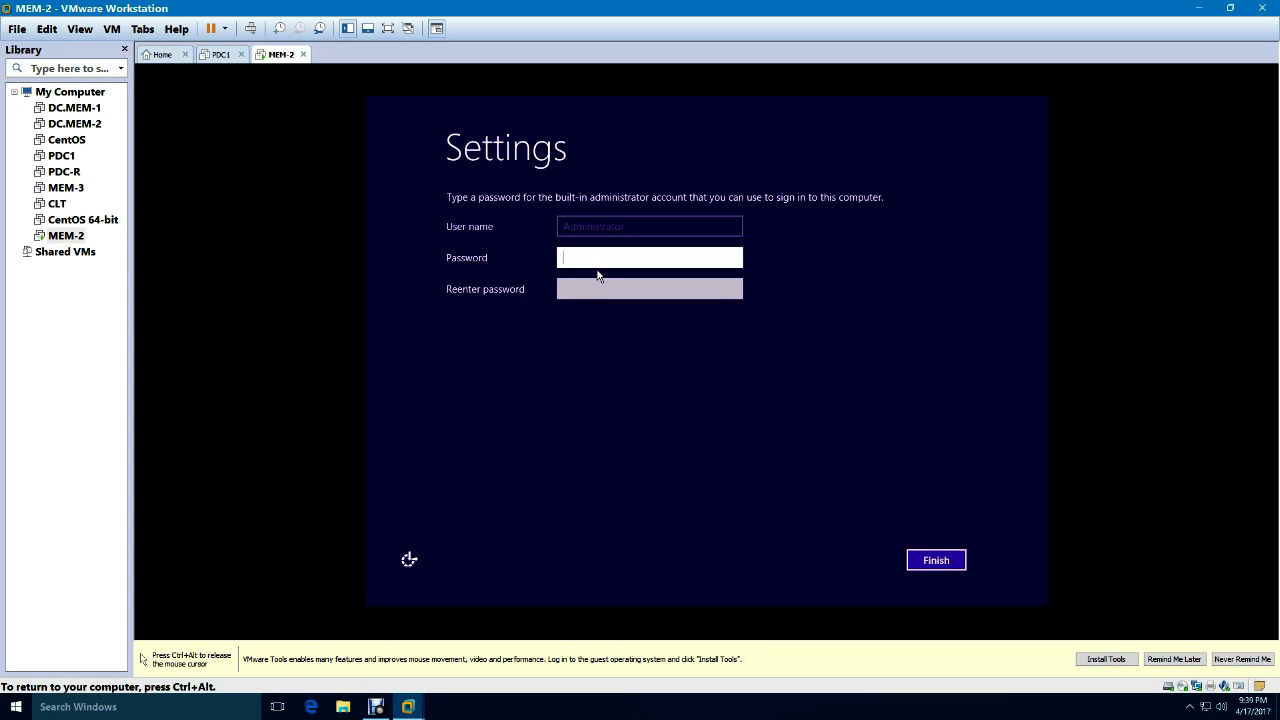
- Enter the Administrator password in both password fields and finish setup
key("Tab")
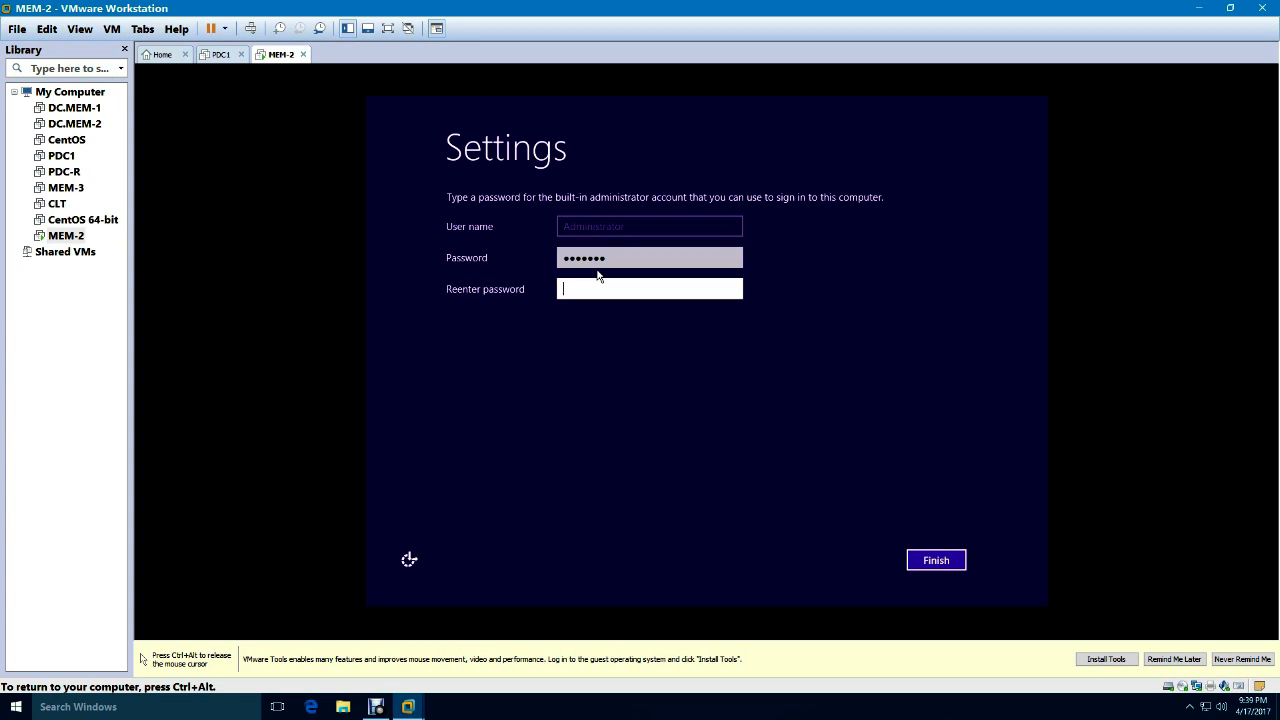
left_click(942, 566)
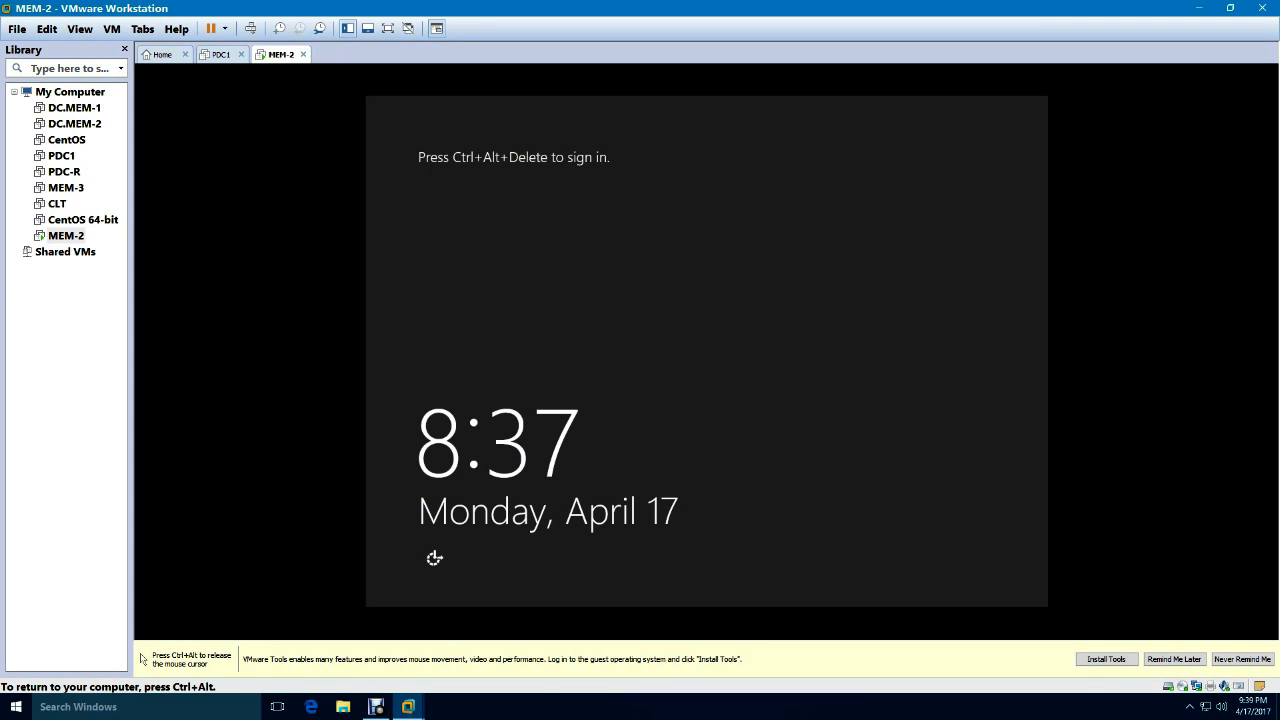
- Hide the library with F9, show MEM-2 full screen, and send Ctrl+Alt+Delete
key("ctrl+alt")
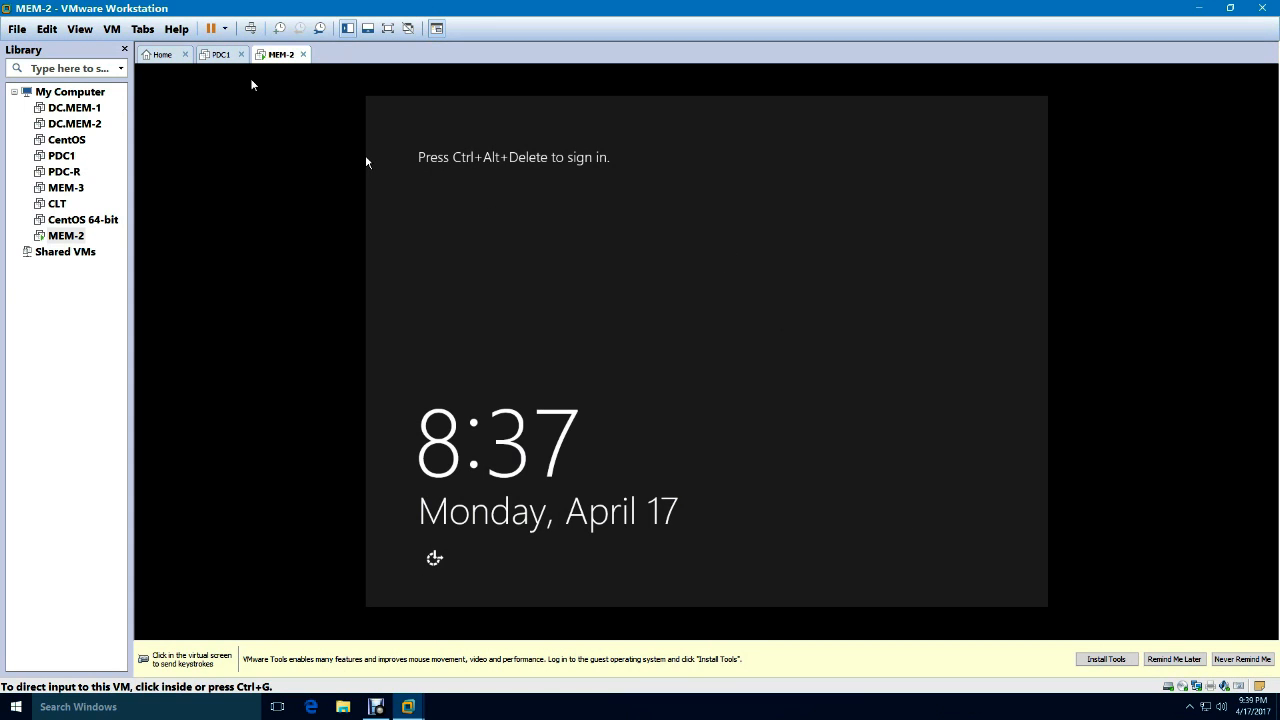
left_click(318, 92)
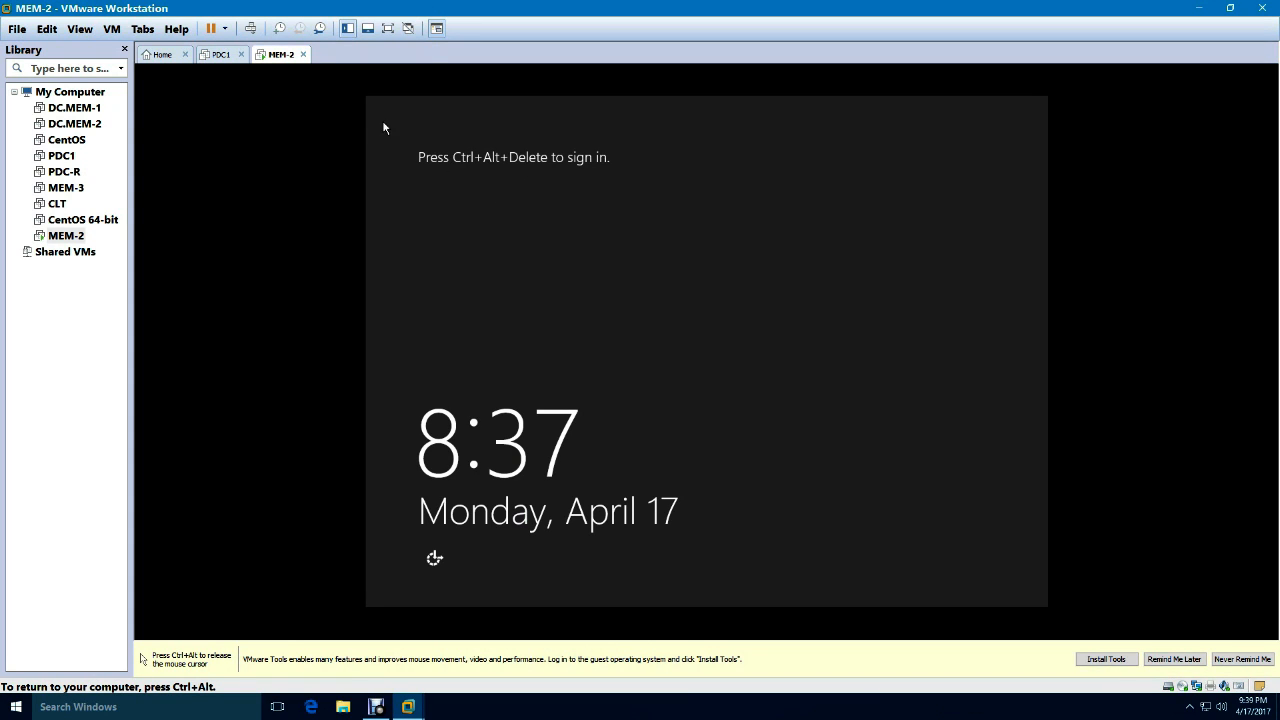
key("ctrl+alt")
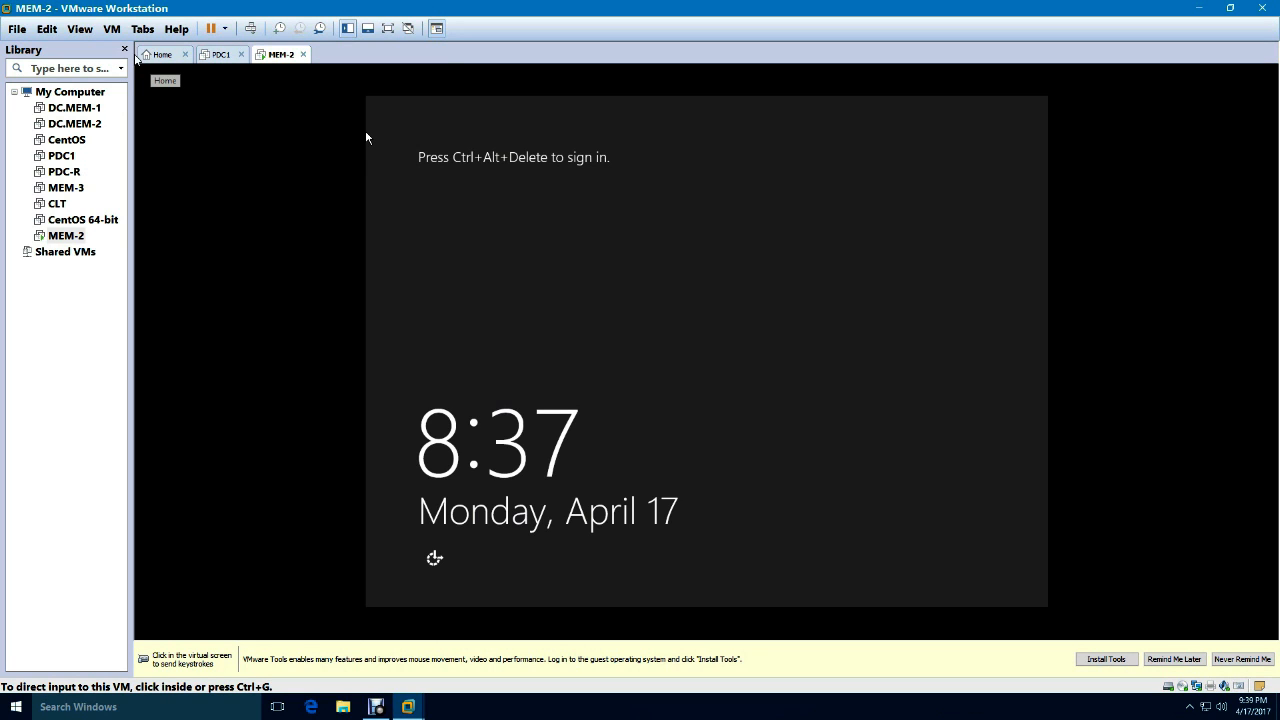
key("F9")
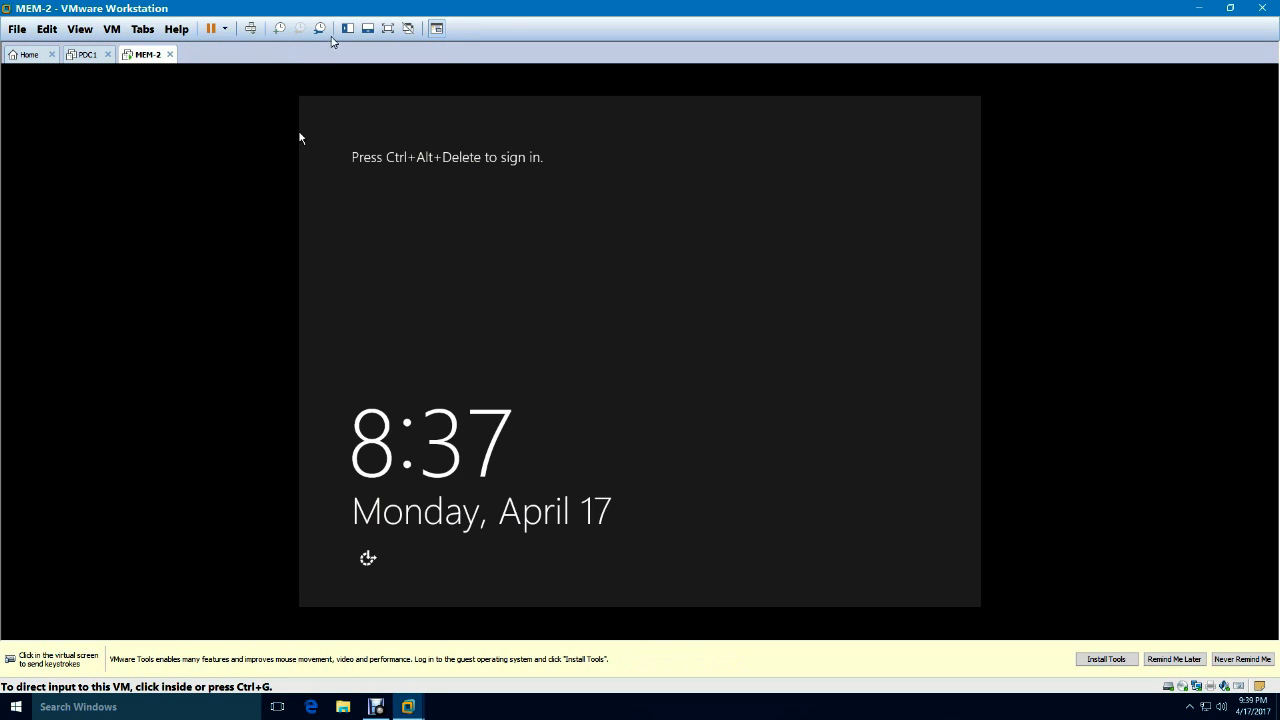
left_click(390, 30)
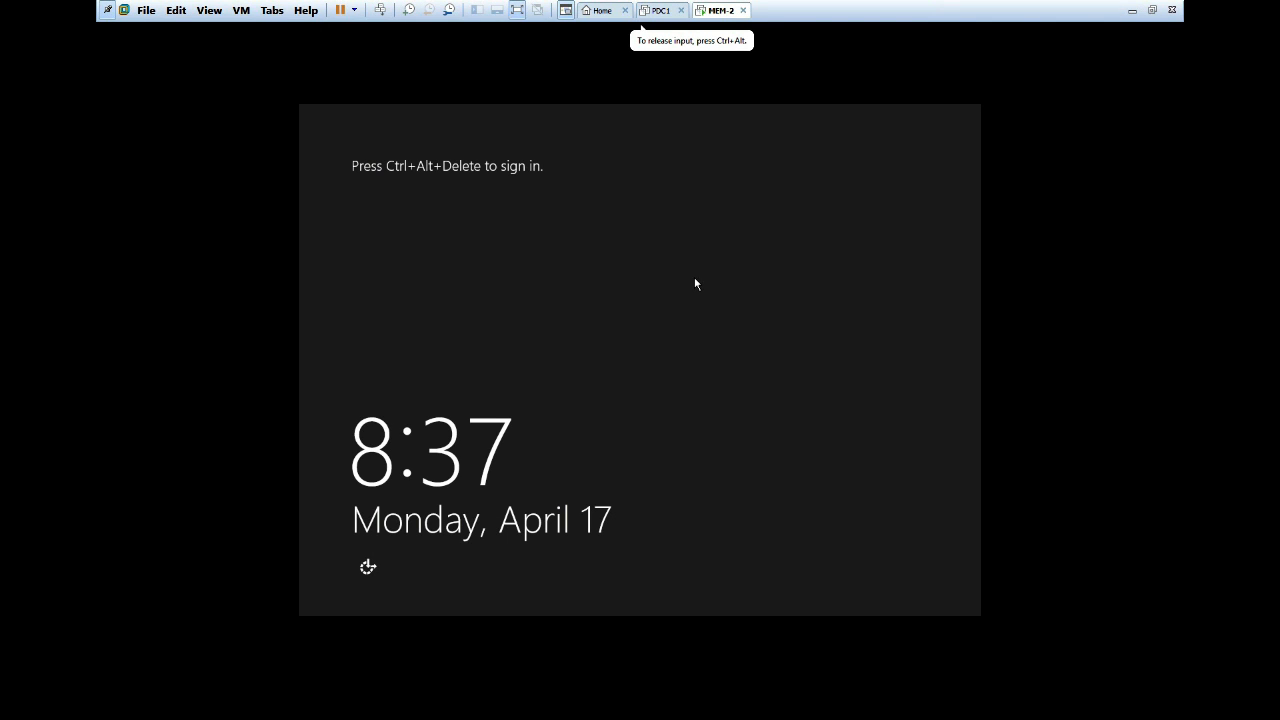
left_click(381, 13)
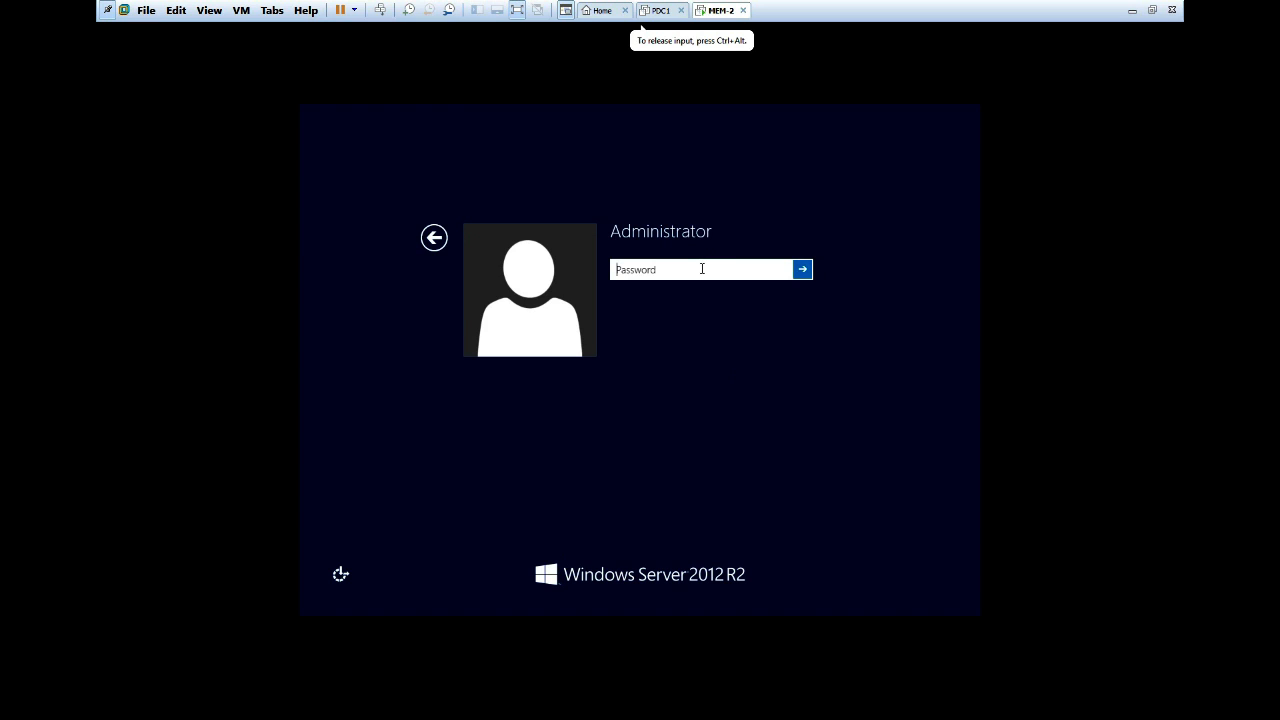
- Sign in to MEM-2 as Administrator by entering the account password
type("•••••••")
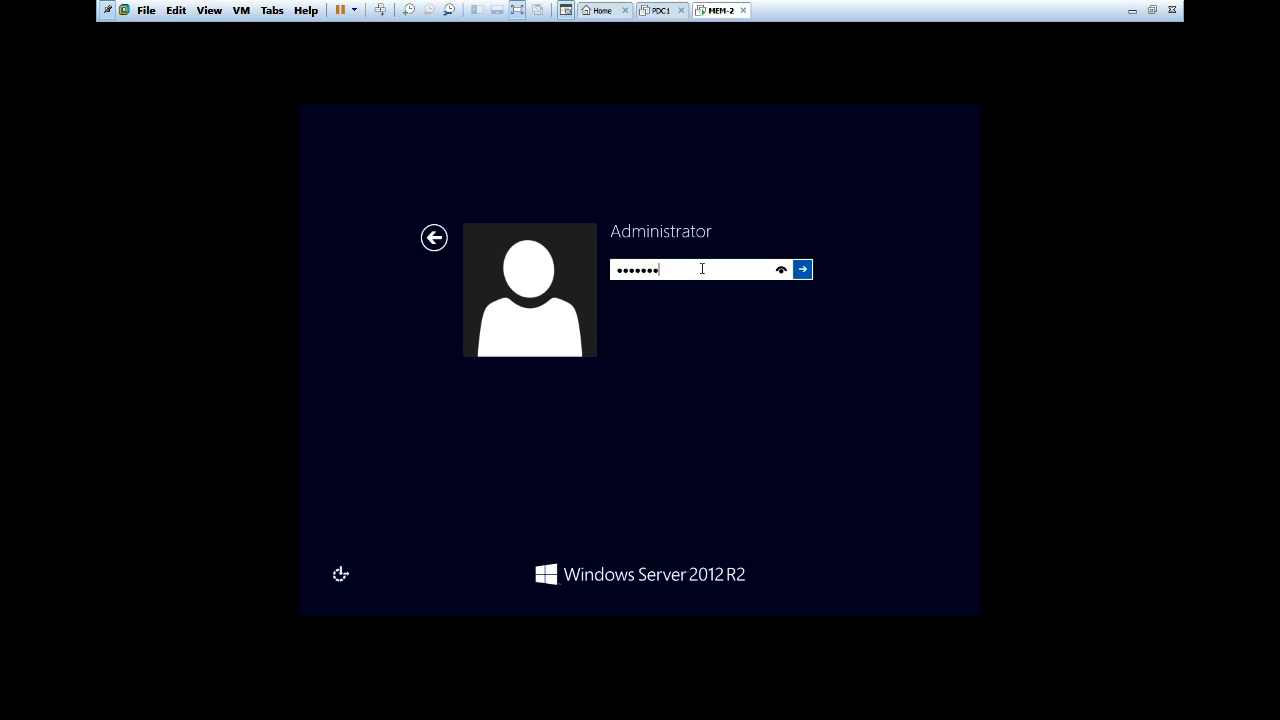
key("Return")
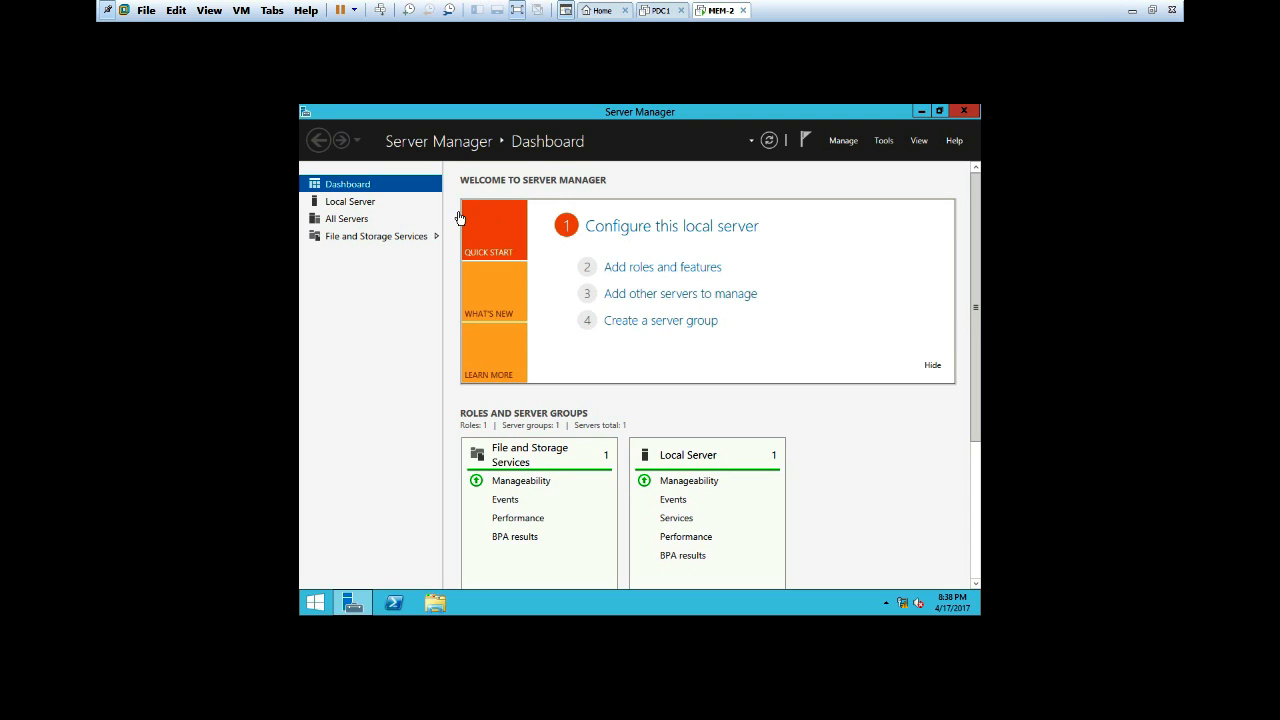
- Go to Local Server and bring up System Properties from the Computer name link
left_click(357, 205)
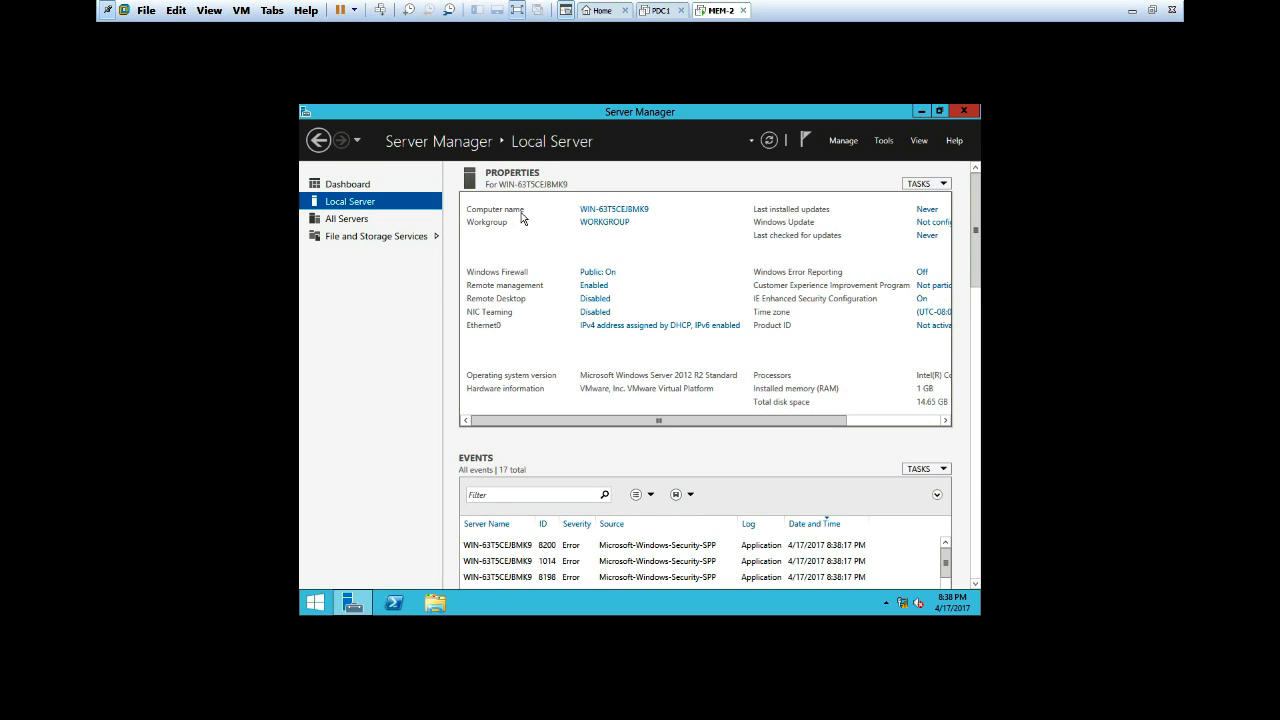
left_click(604, 212)
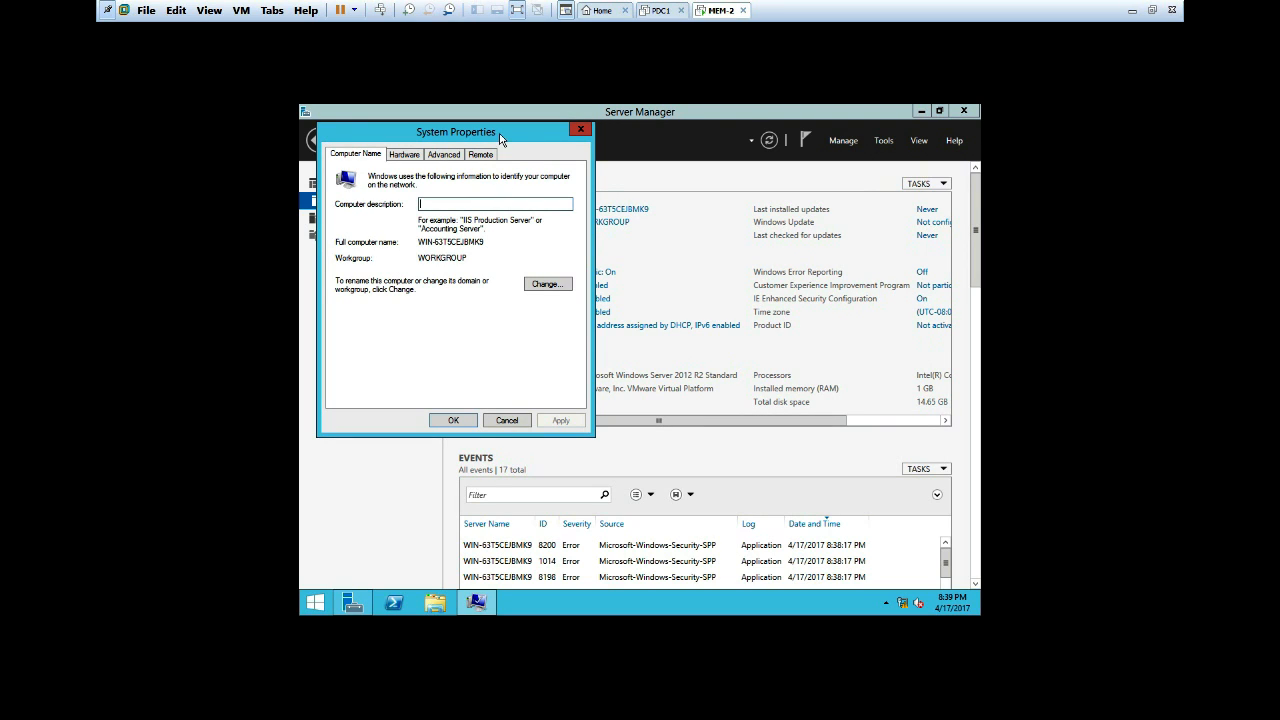
- Change the computer name to MEM-2, close System Properties and choose Restart Later
left_click_drag(500, 138, 598, 215)
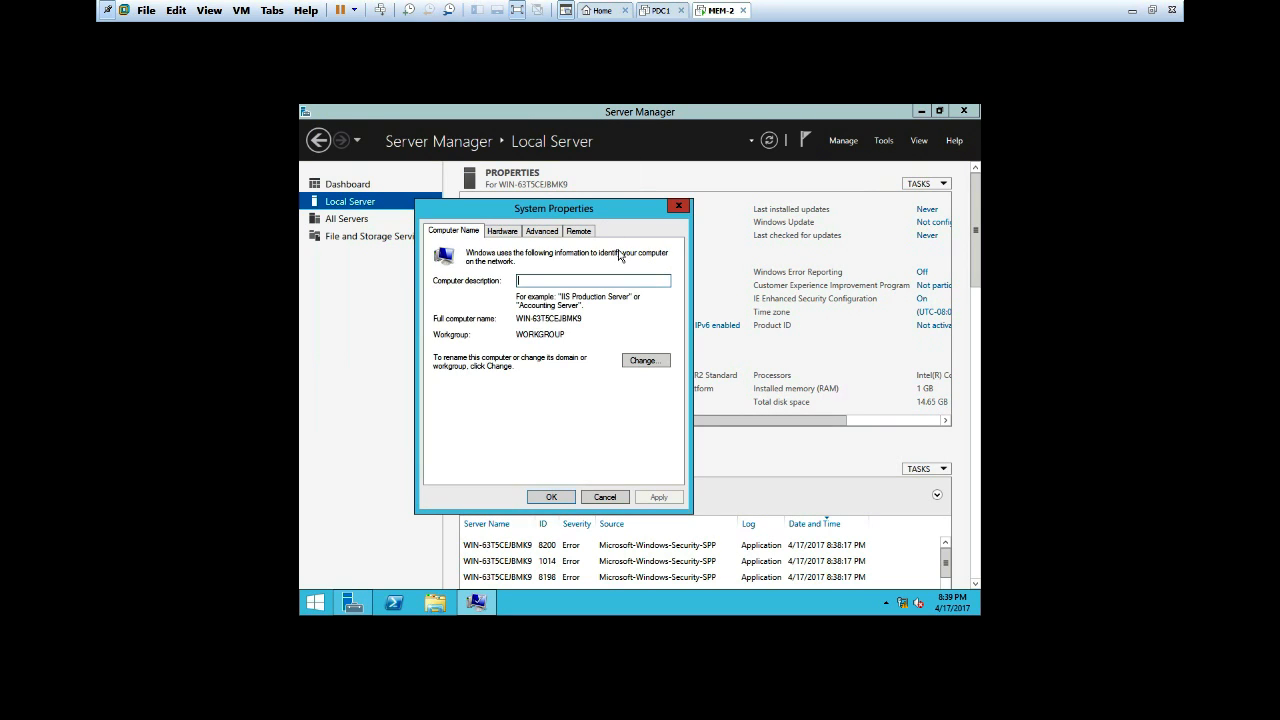
left_click(645, 361)
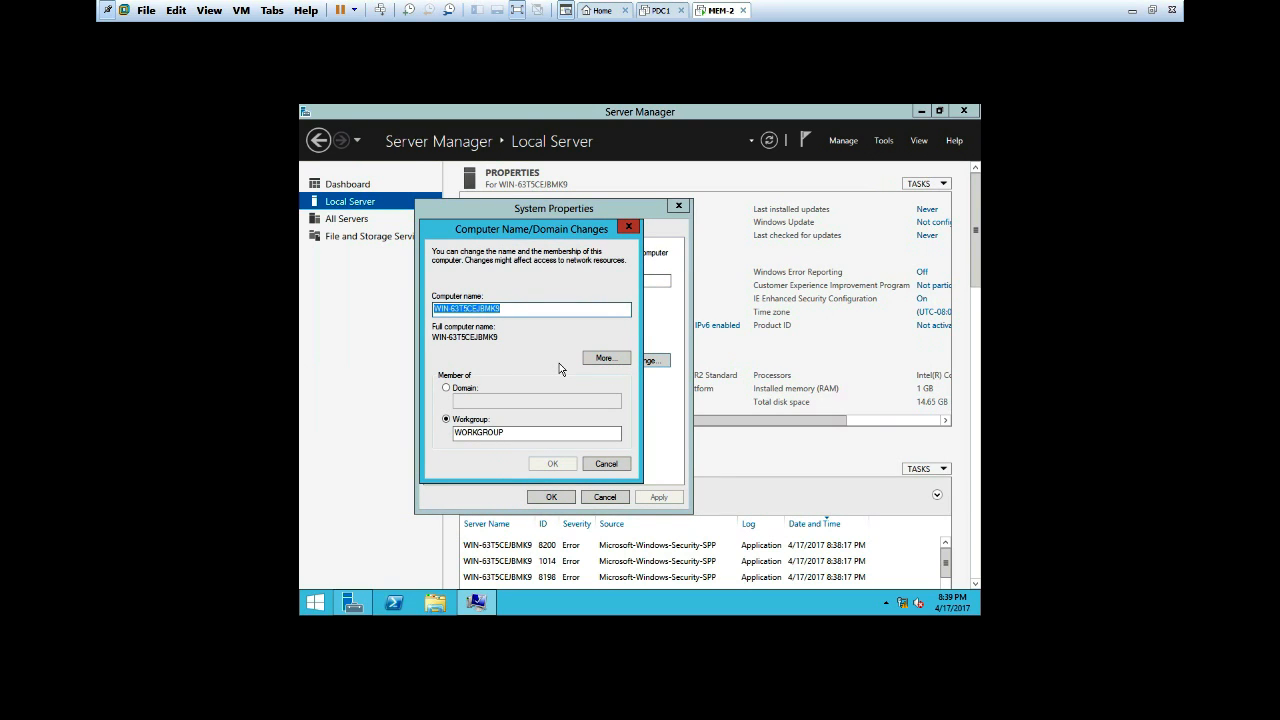
type("M")
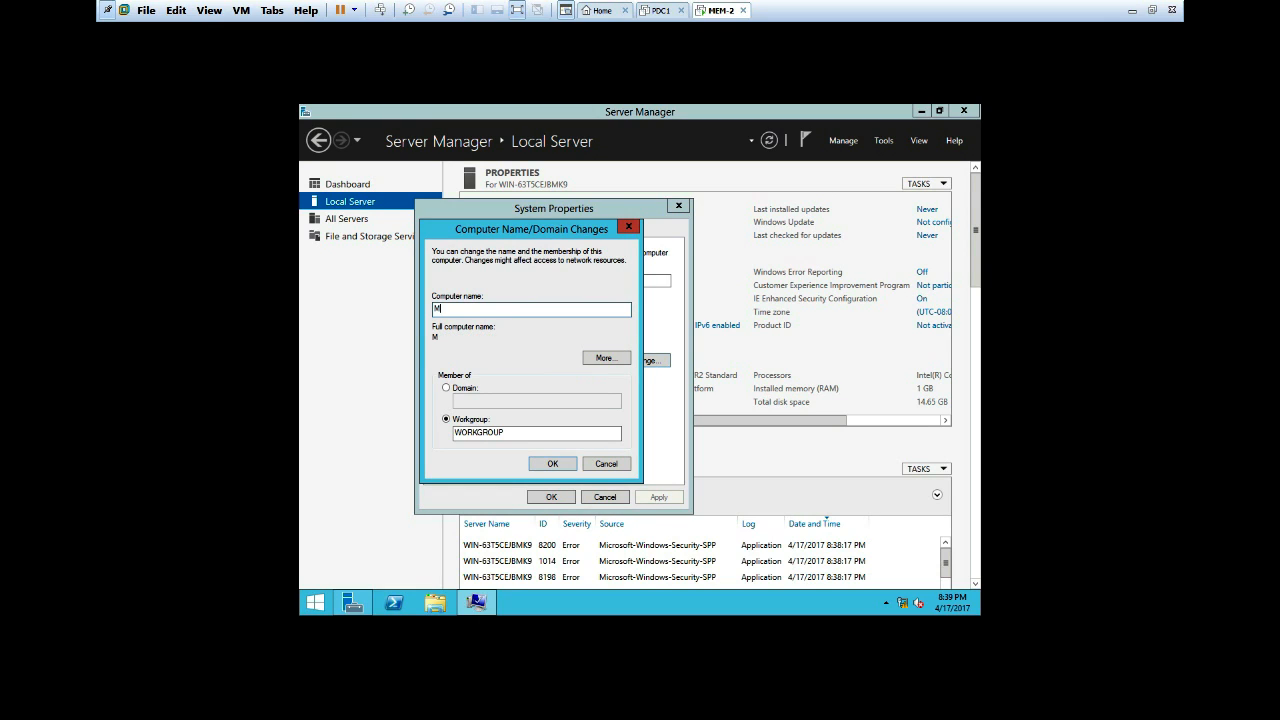
type("EM-2")
left_click(573, 463)
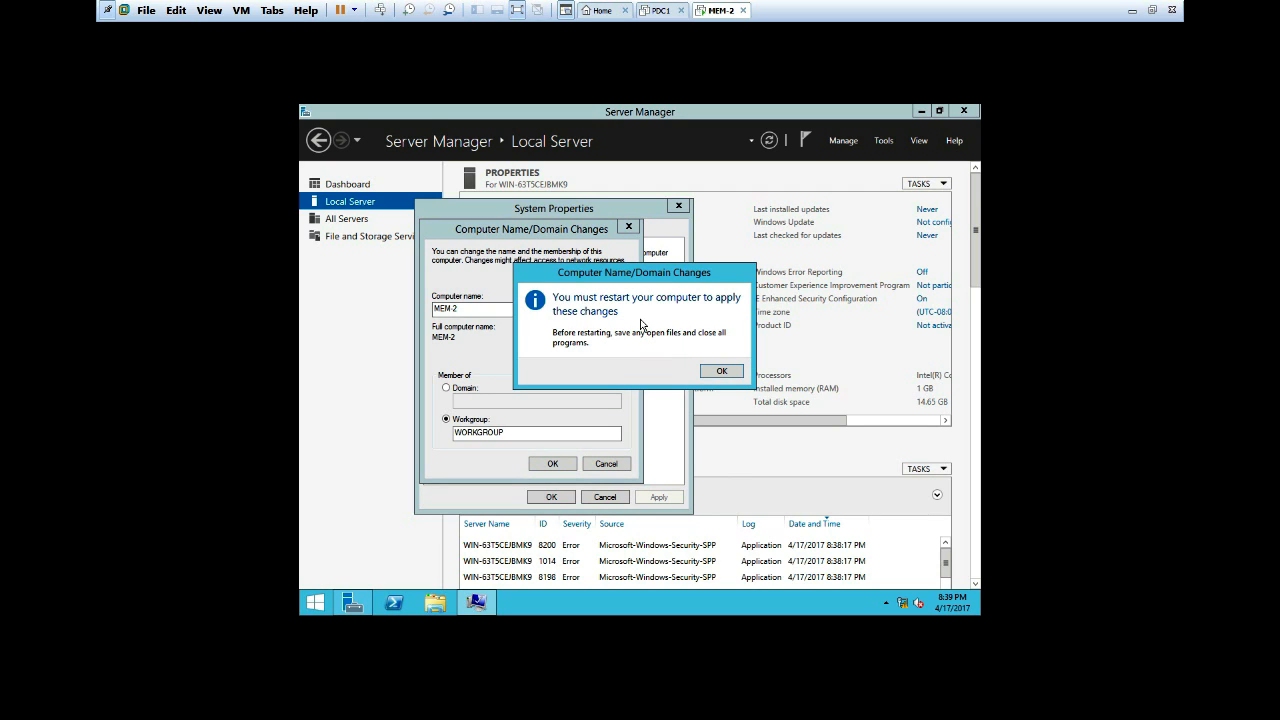
left_click(727, 374)
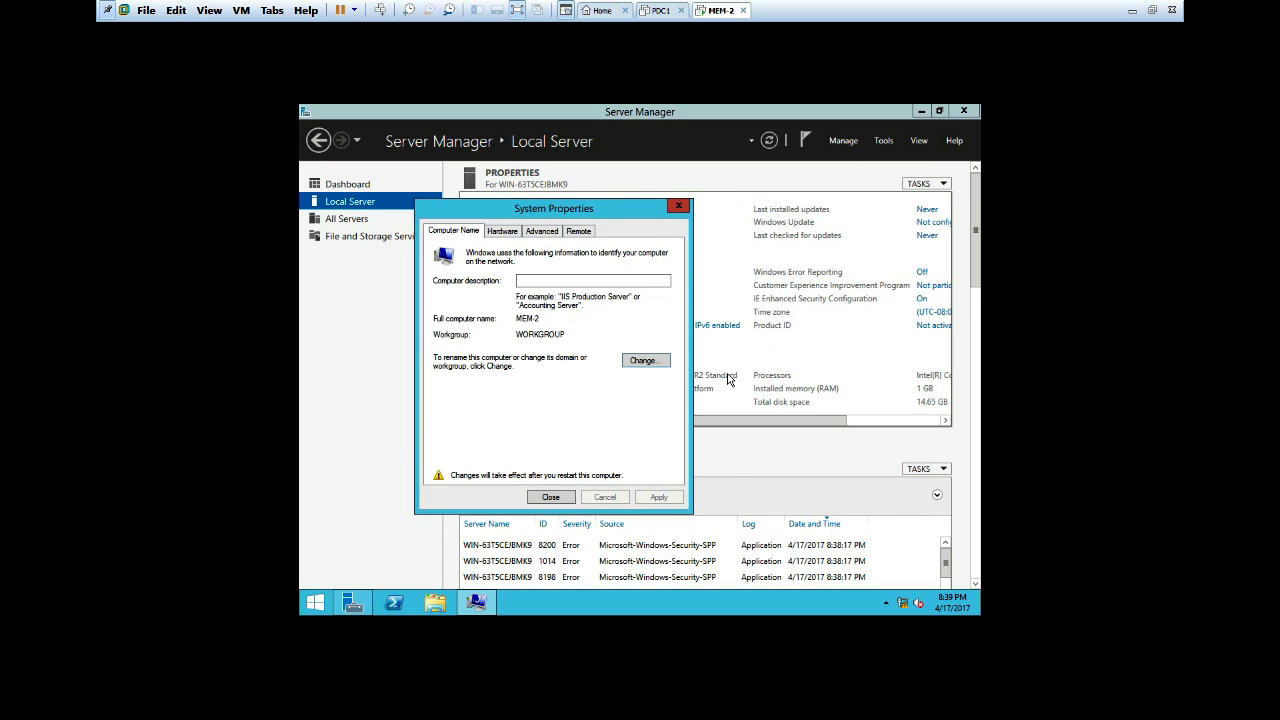
left_click(550, 498)
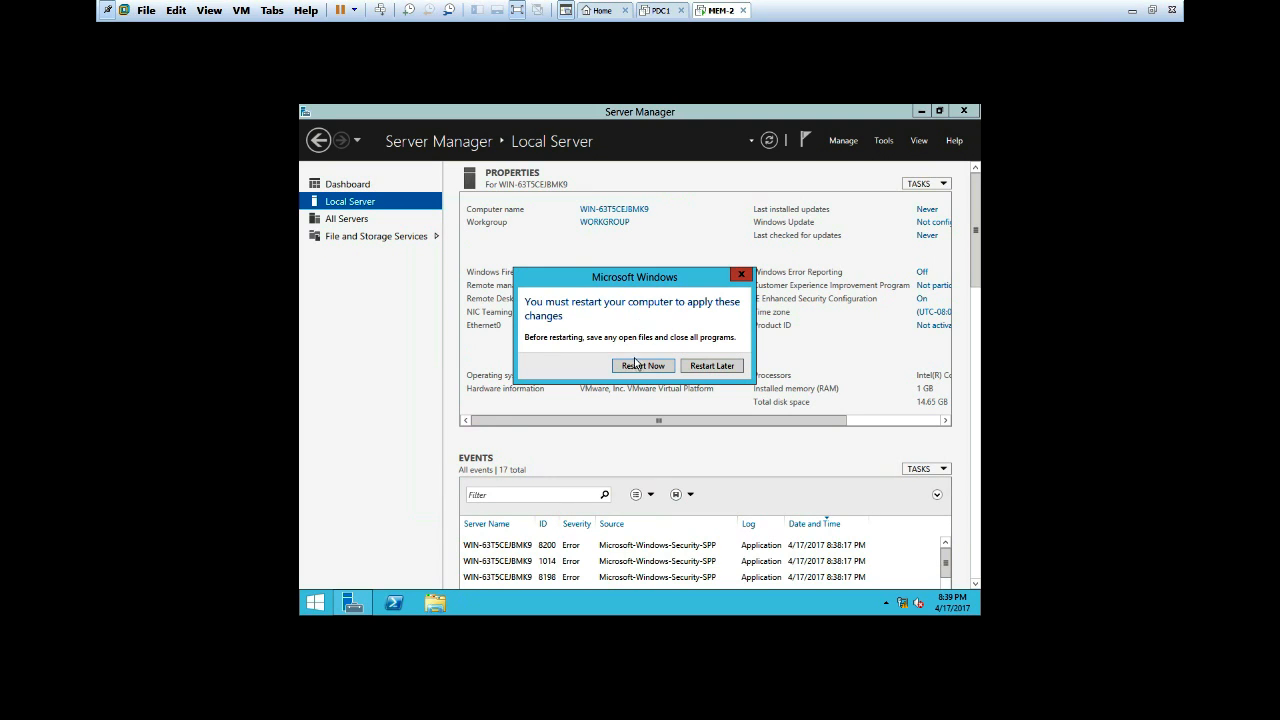
left_click(713, 367)
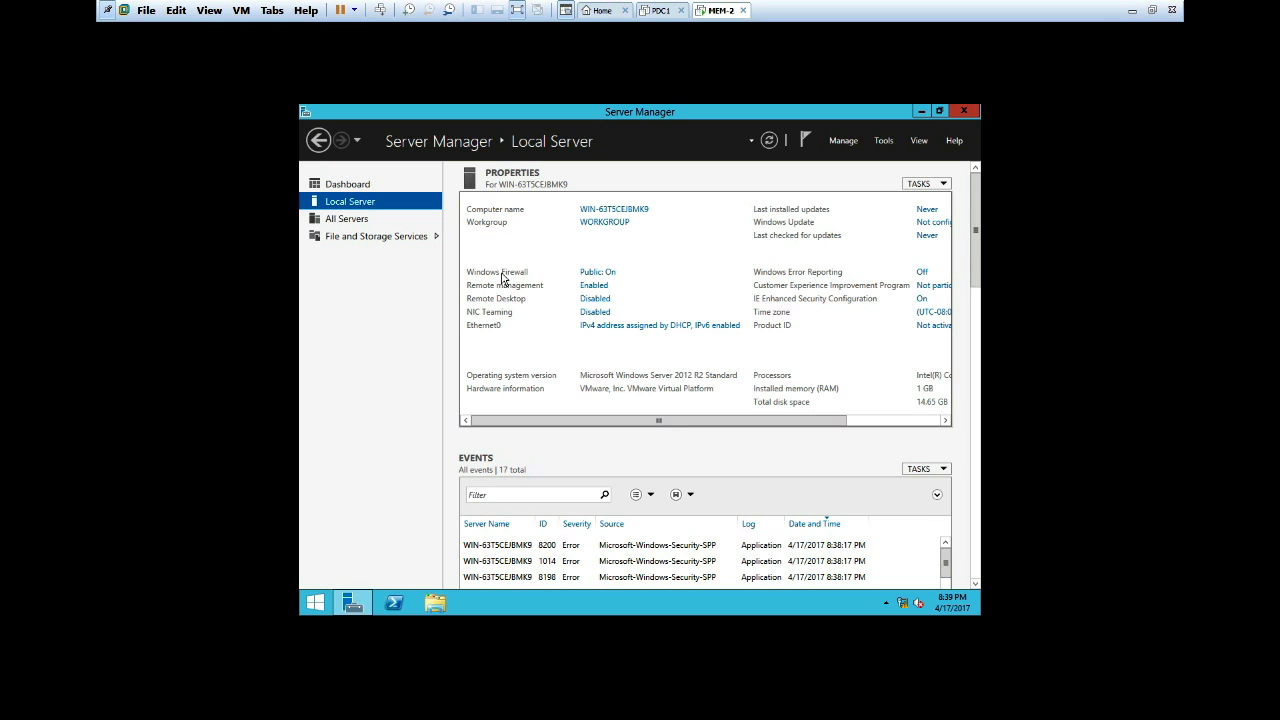
- Turn off Windows Firewall for private and public networks and close the Firewall window
left_click(597, 277)
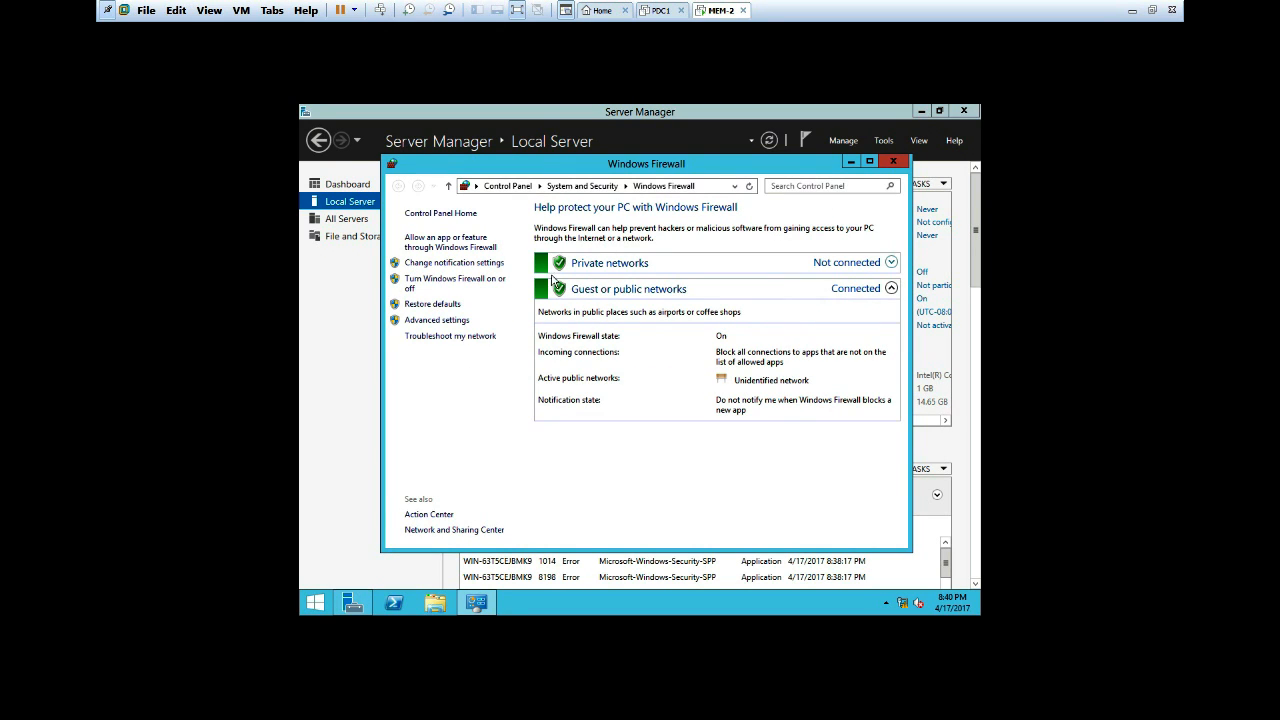
left_click(455, 284)
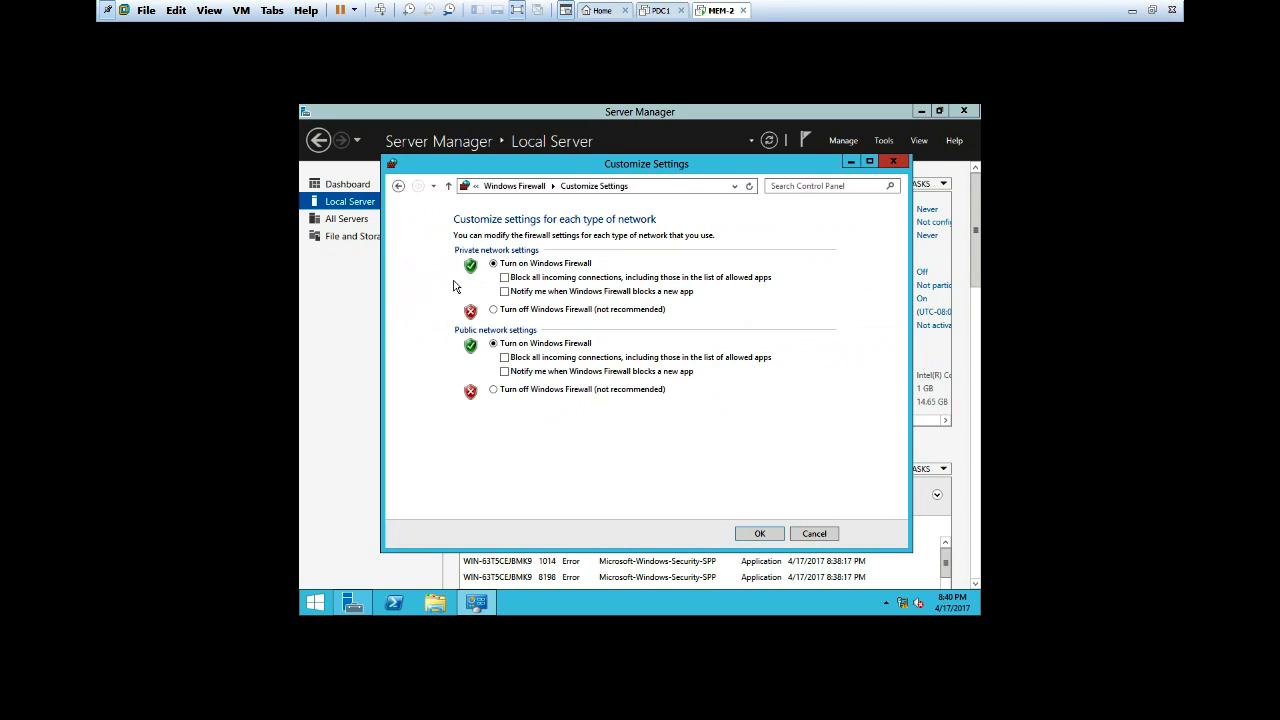
left_click(496, 313)
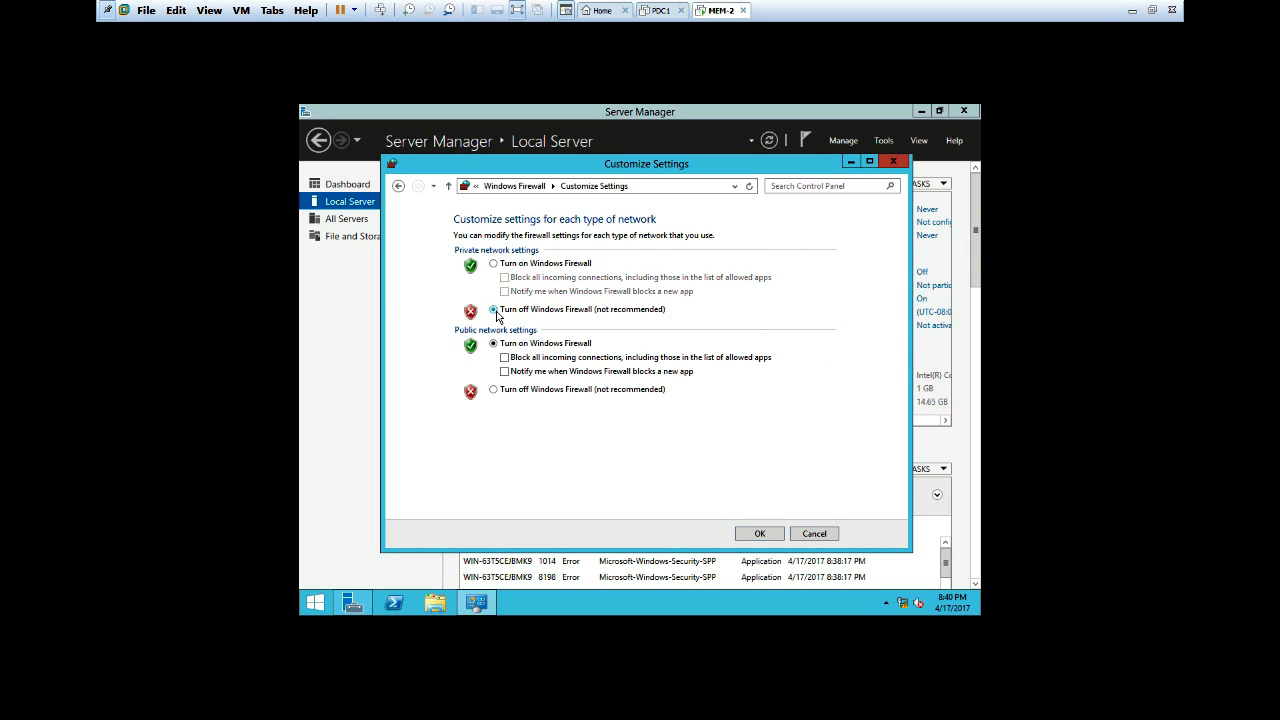
left_click(494, 390)
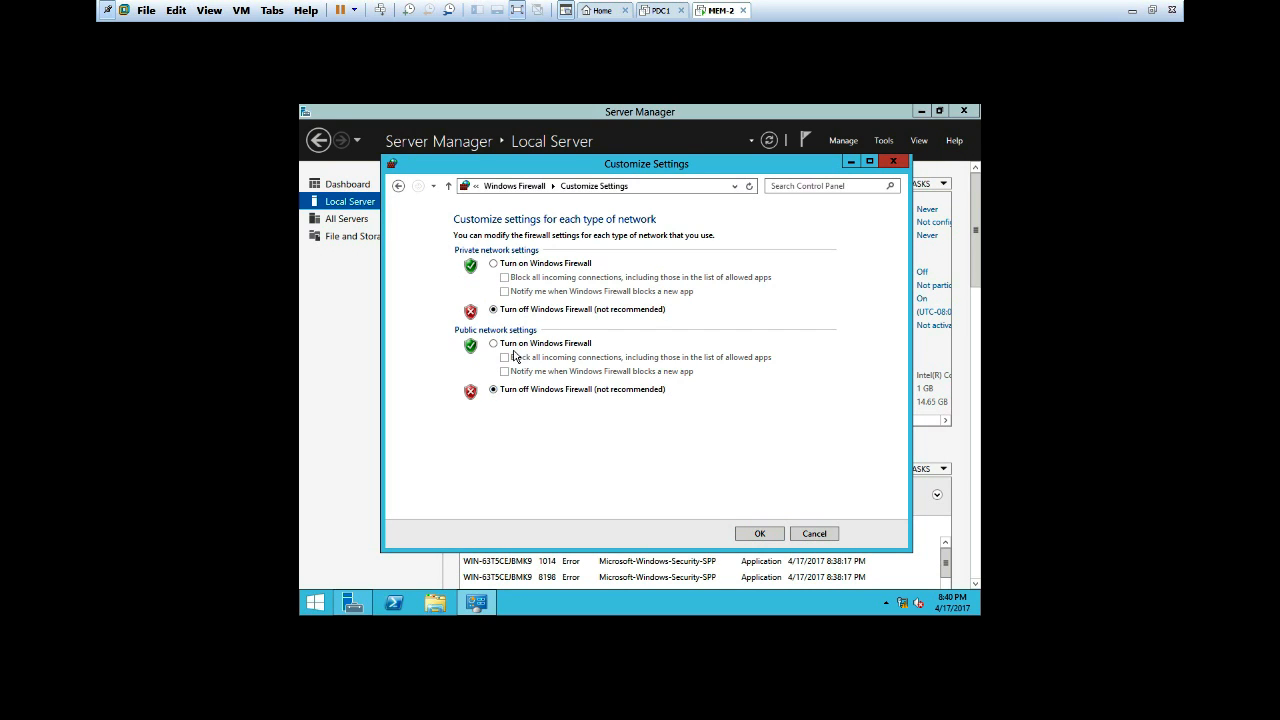
left_click(759, 535)
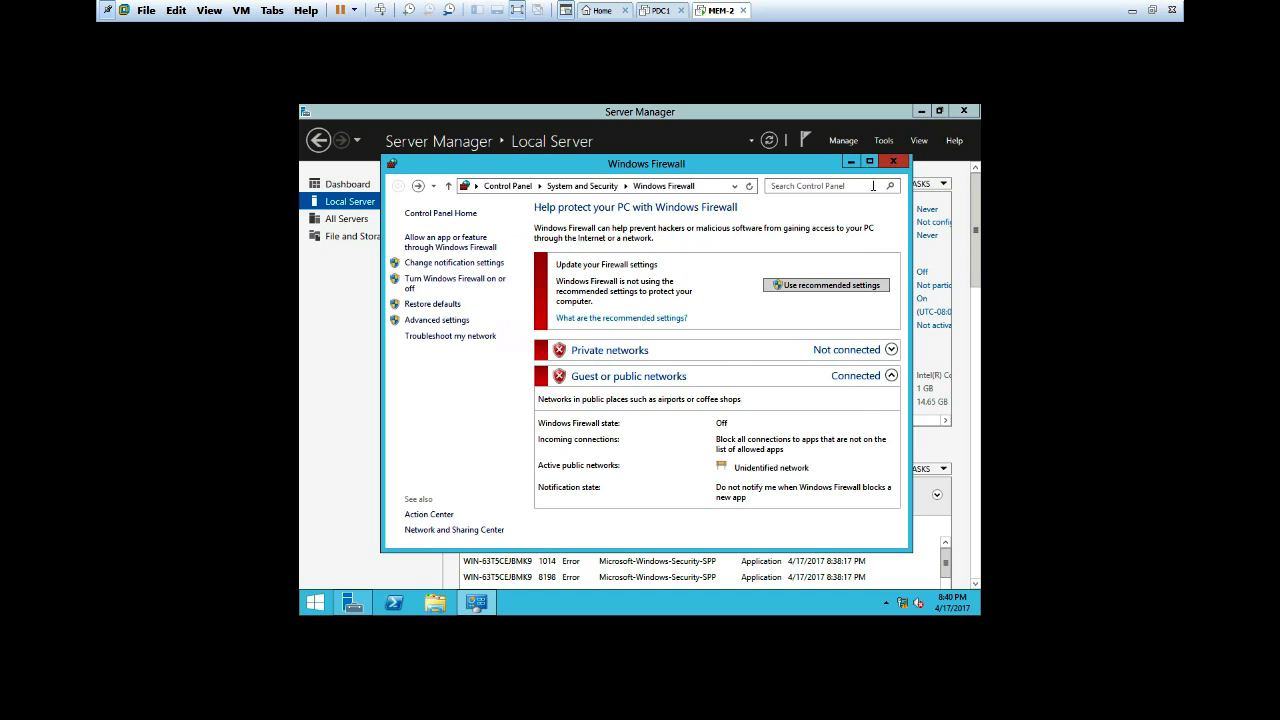
left_click(893, 162)
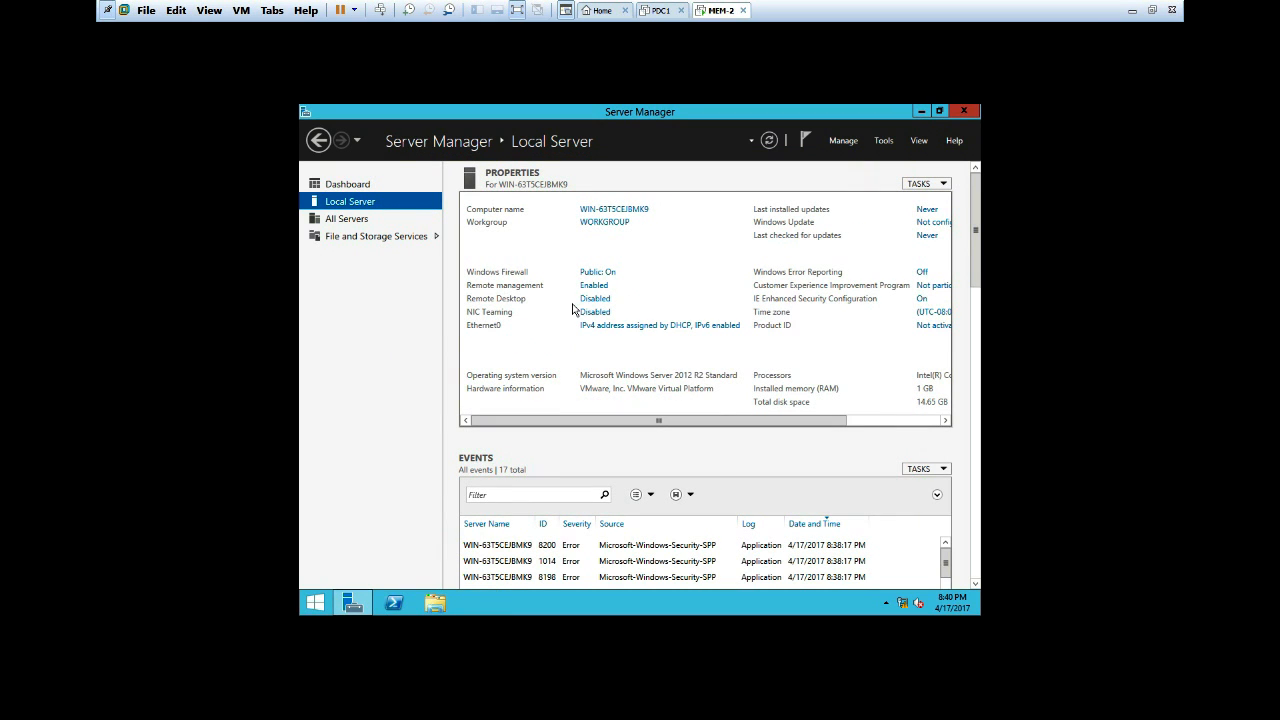
- Allow remote connections to MEM-2 and untick the Network Level Authentication requirement
left_click(596, 299)
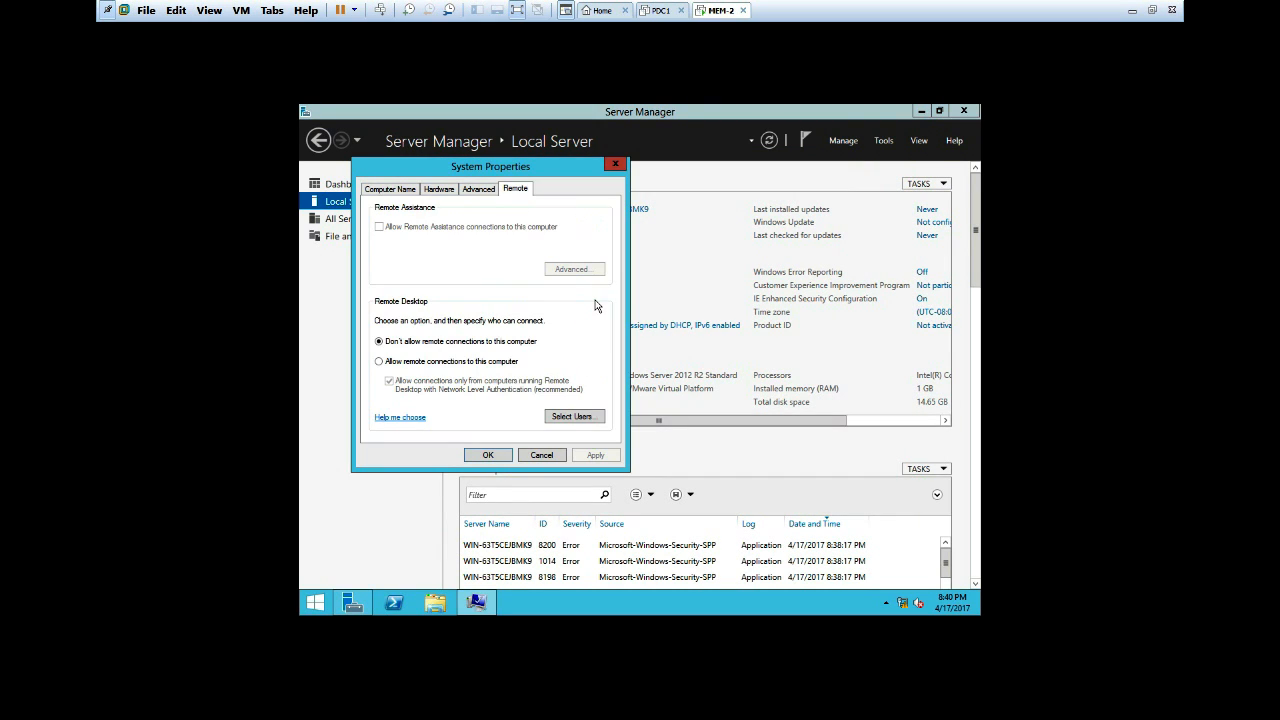
left_click(379, 362)
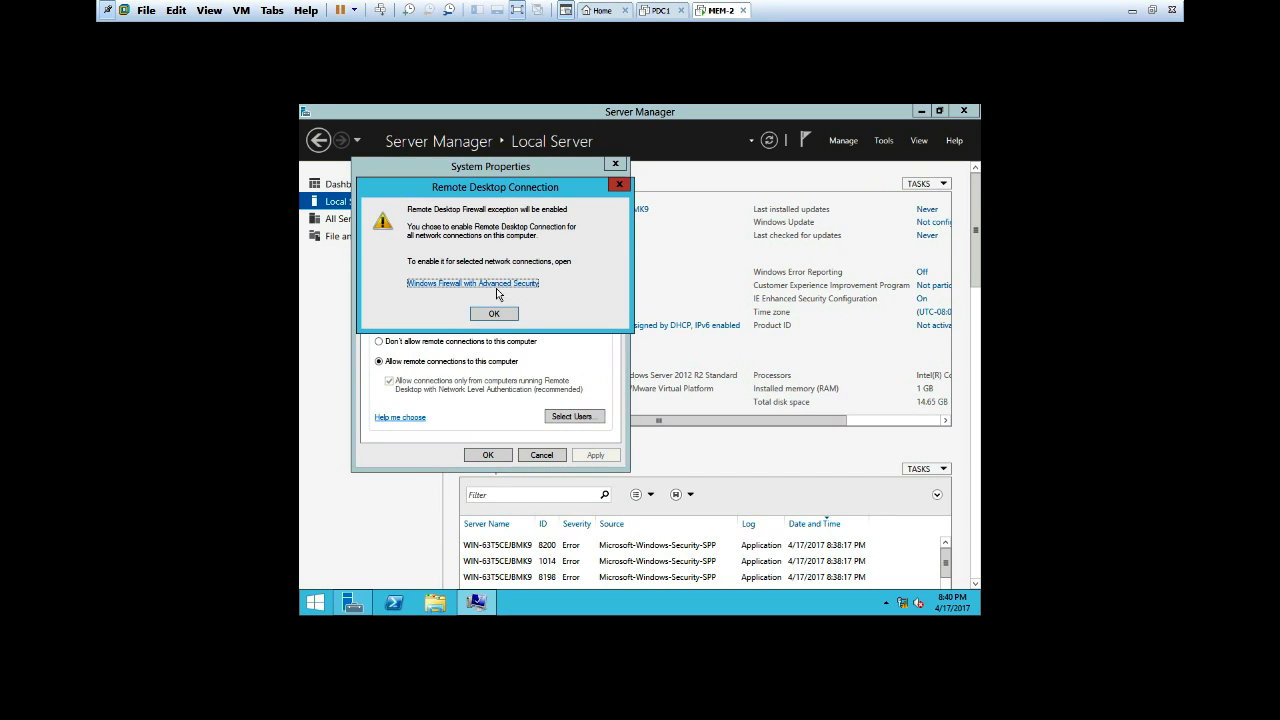
left_click(493, 313)
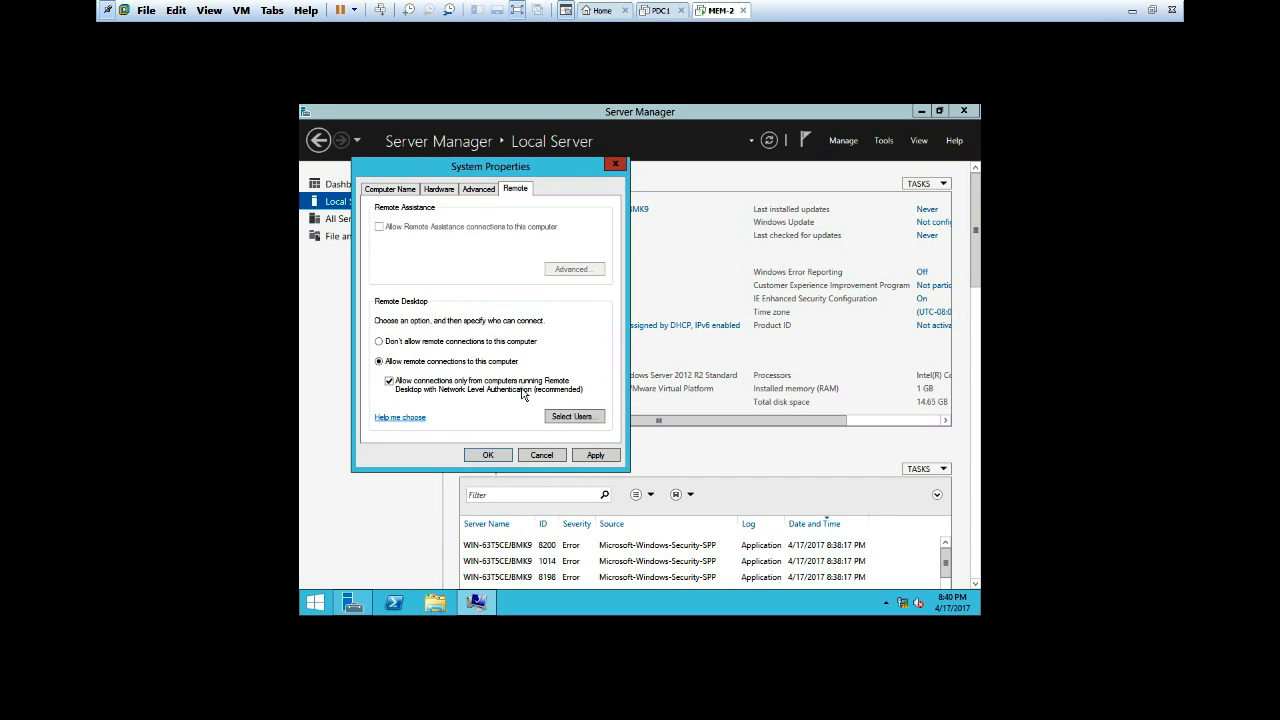
left_click(592, 455)
left_click(397, 388)
left_click(597, 455)
left_click(484, 456)
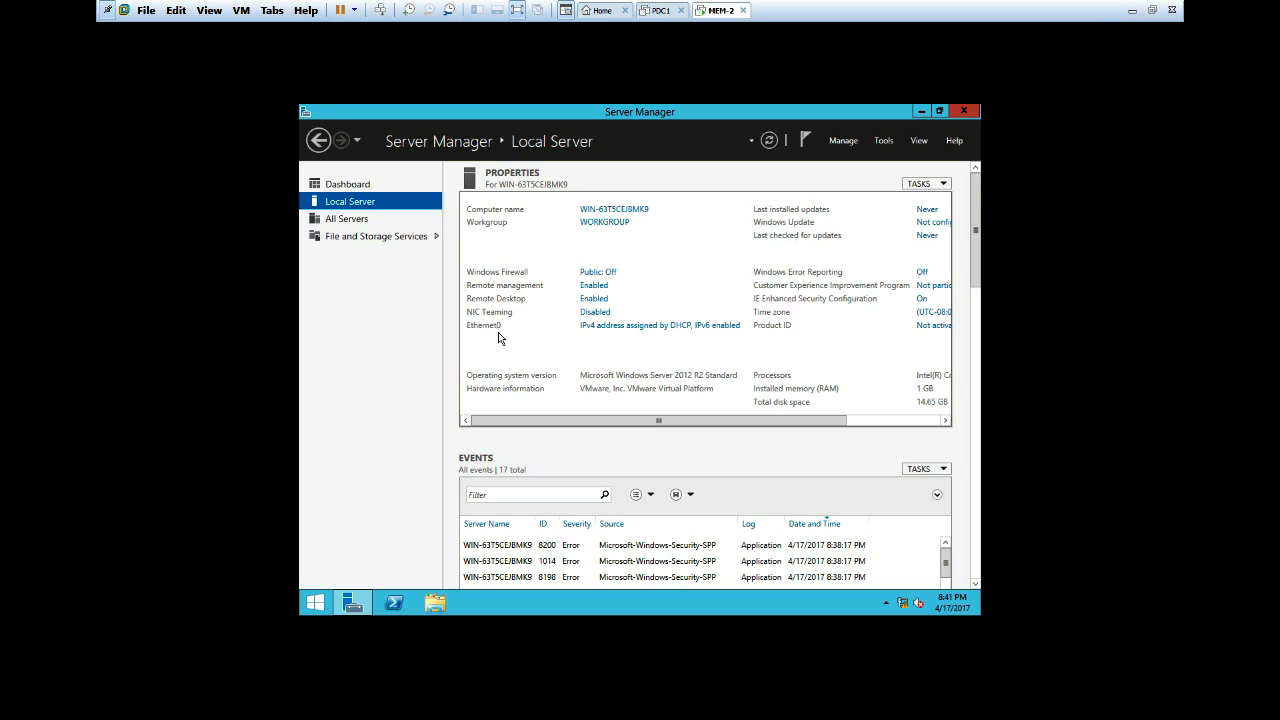
- Open the Ethernet0 adapter's Properties from Network Connections
left_click(600, 333)
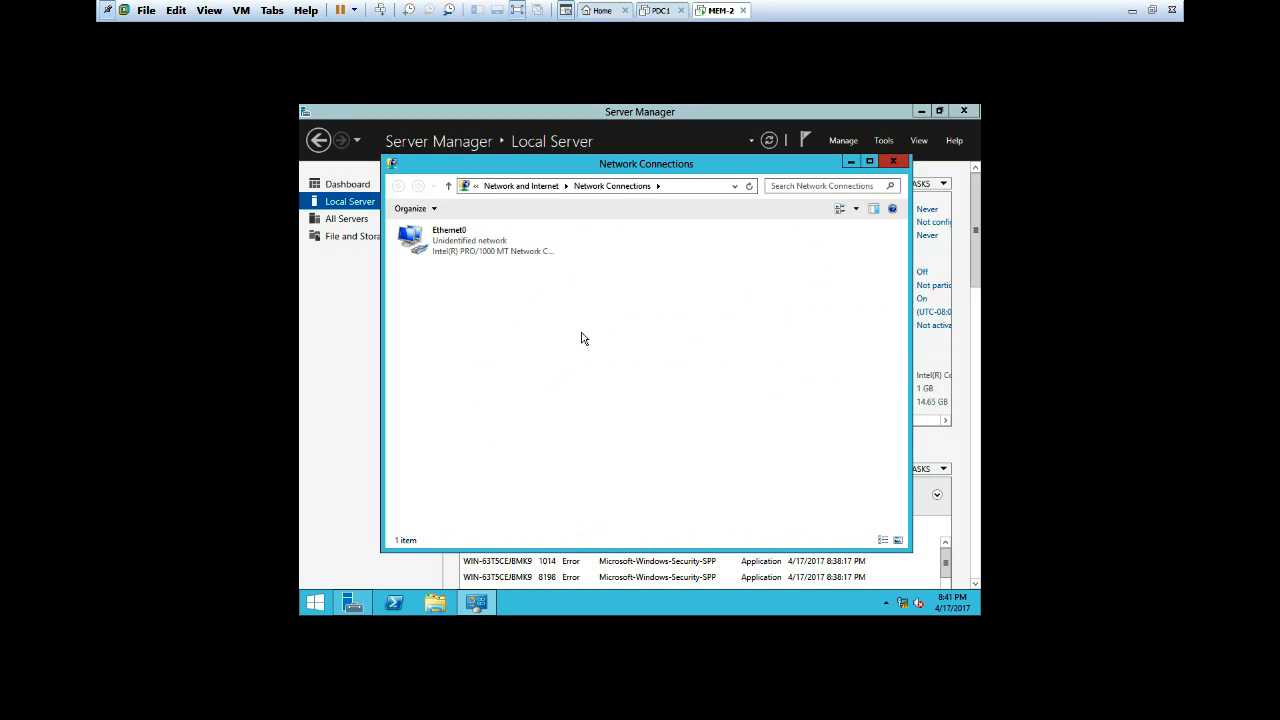
left_click(472, 236)
double_click(464, 250)
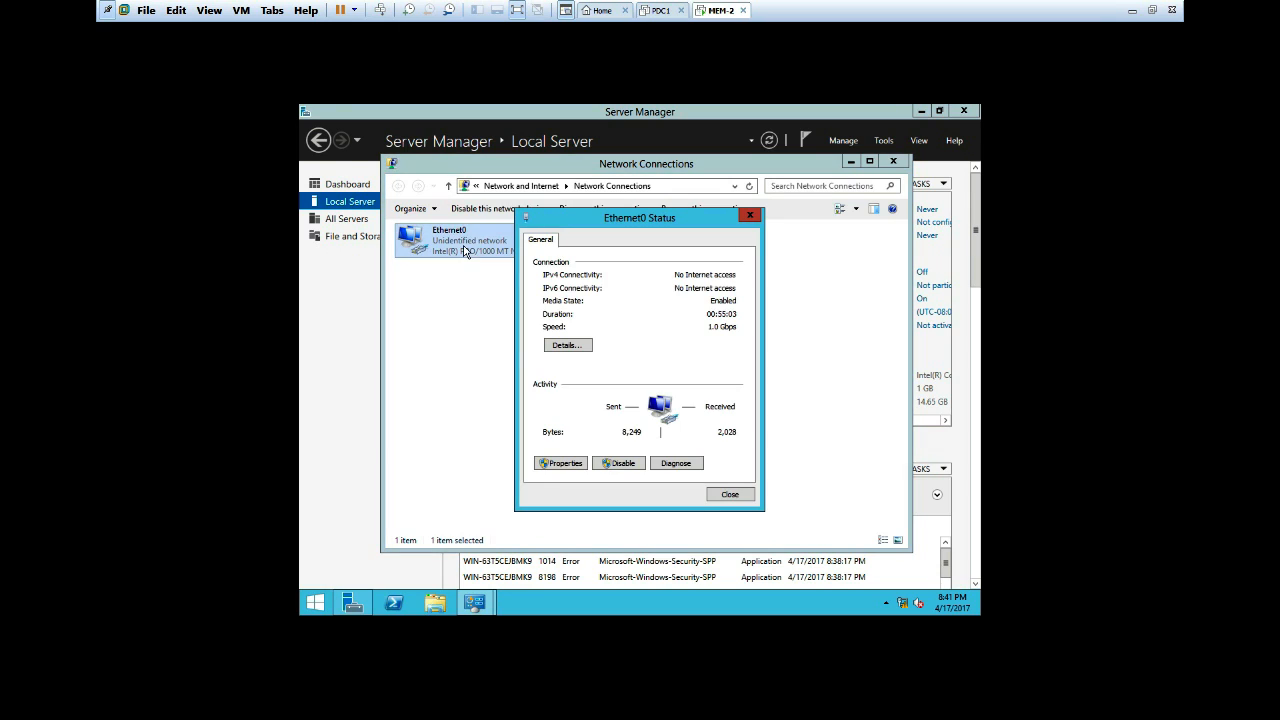
left_click(562, 464)
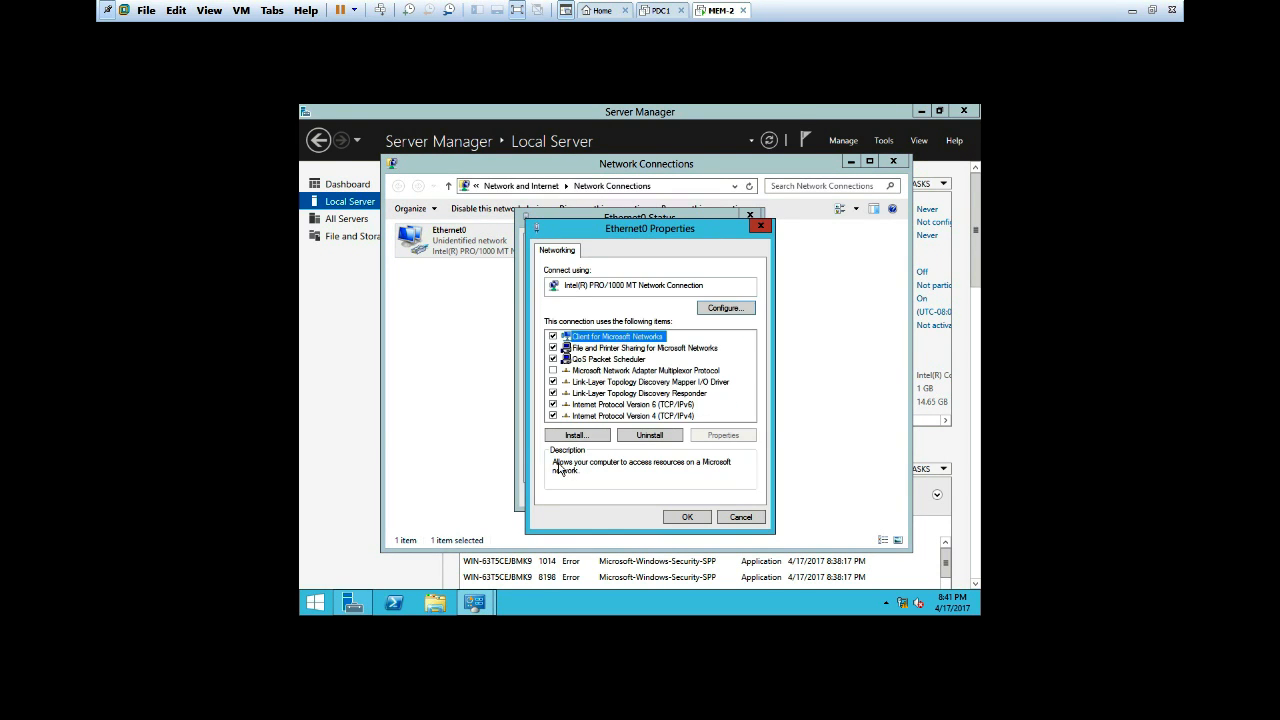
- Uncheck Internet Protocol Version 6 (TCP/IPv6) and open the IPv4 properties
left_click(604, 417)
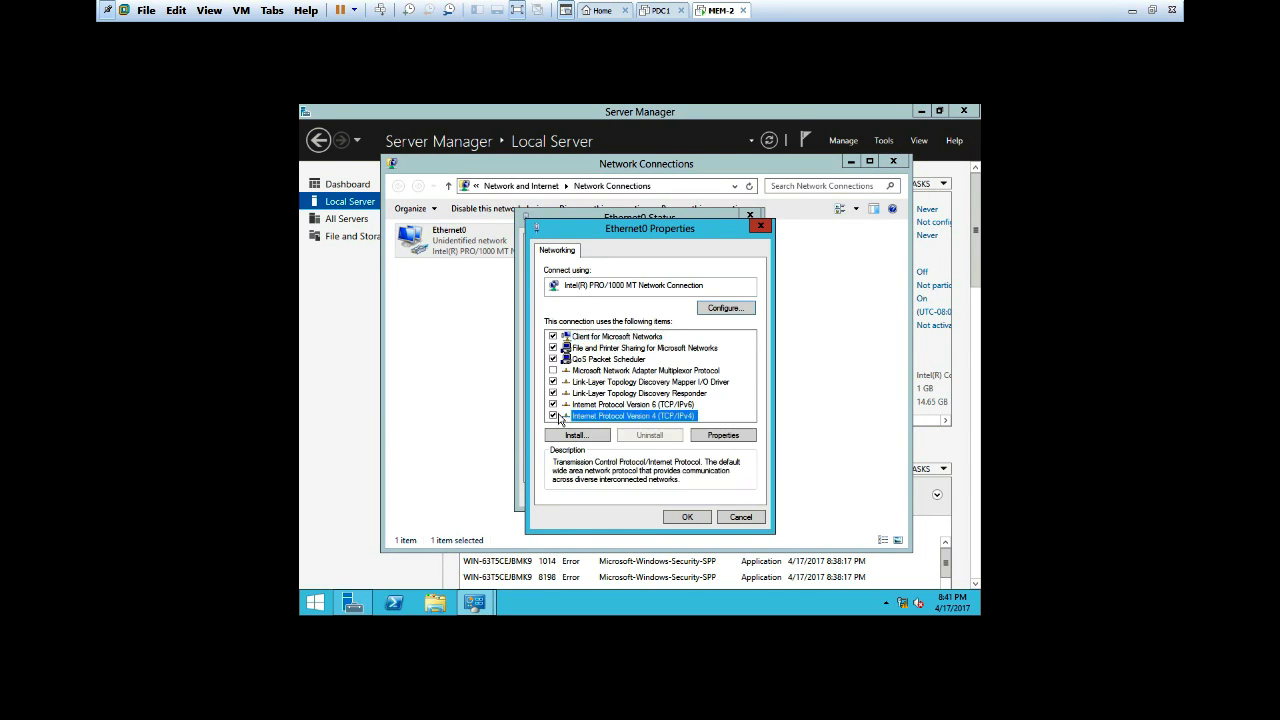
left_click(553, 404)
left_click(553, 404)
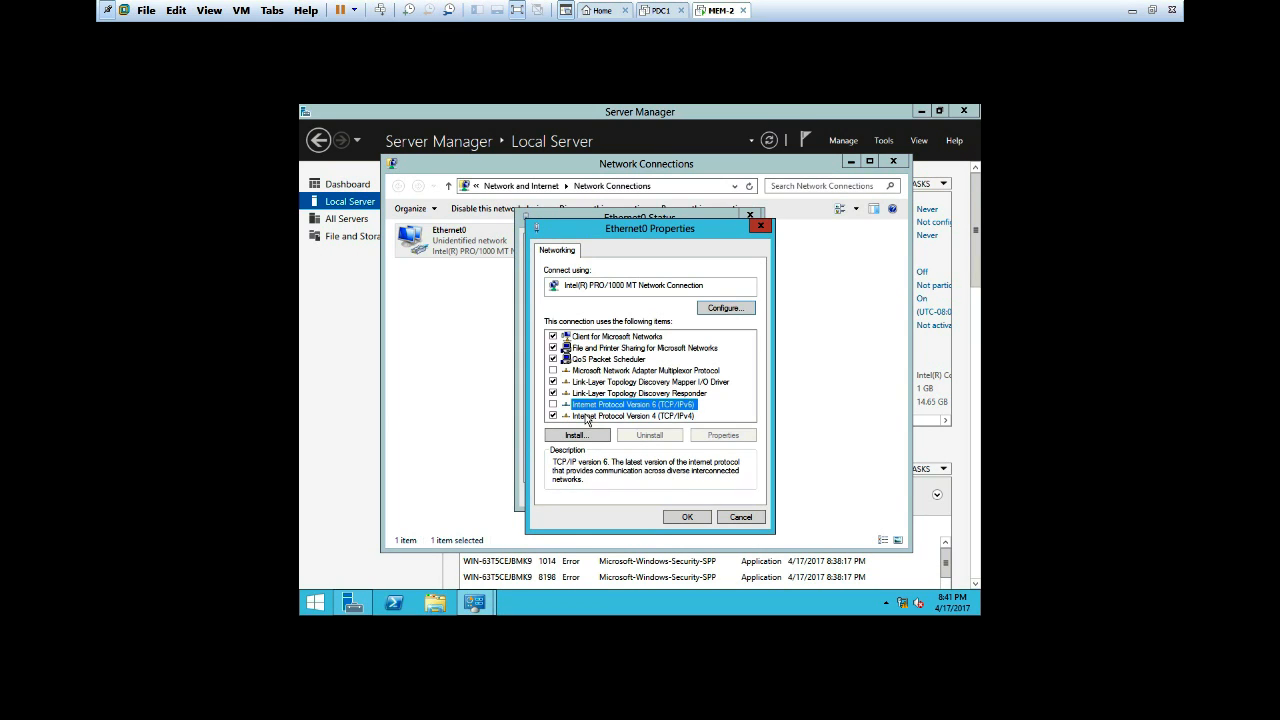
left_click(587, 416)
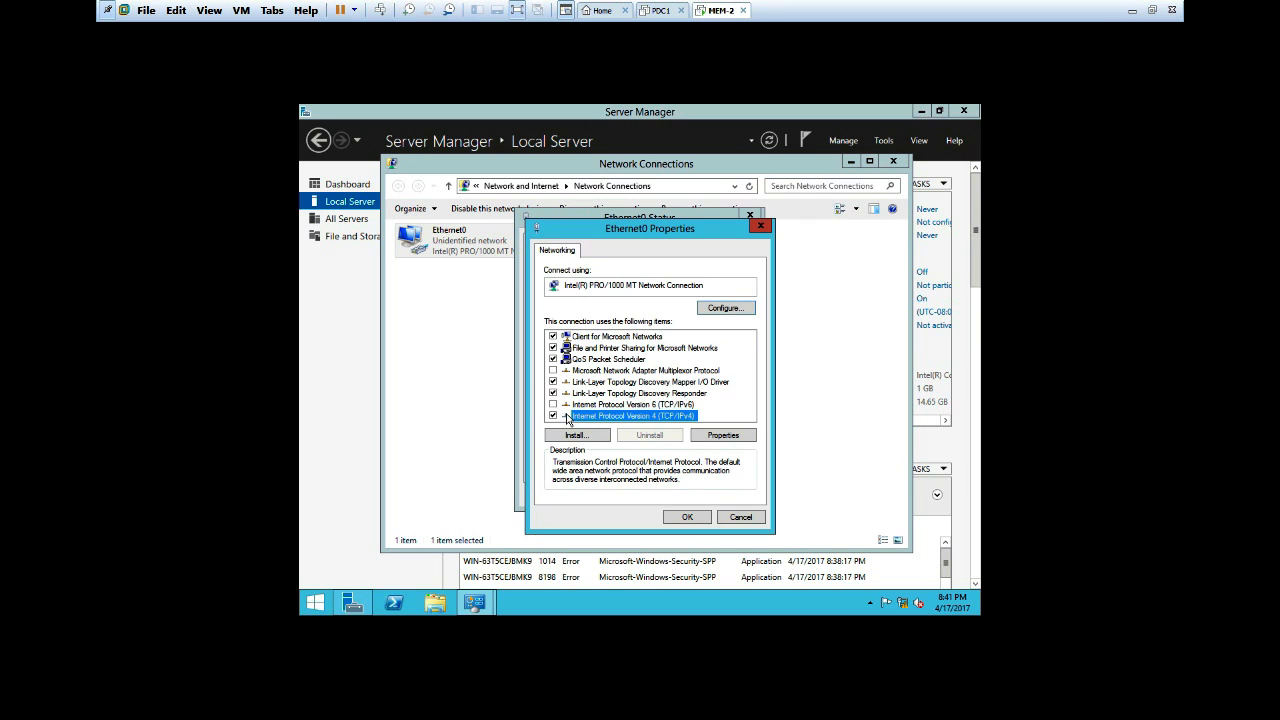
double_click(597, 421)
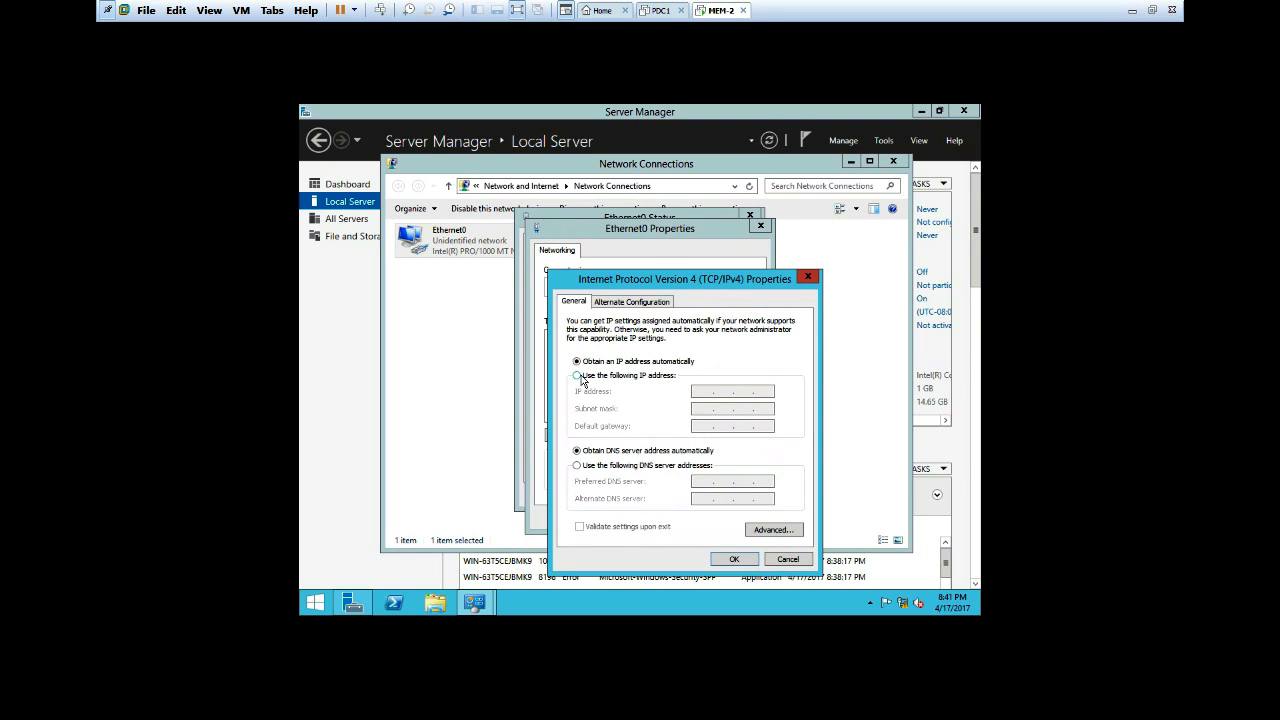
- Assign static IP 192.168.1.10, mask 255.255.255.0, gateway 192.168.1.100, DNS 192.168.1.10
left_click(577, 376)
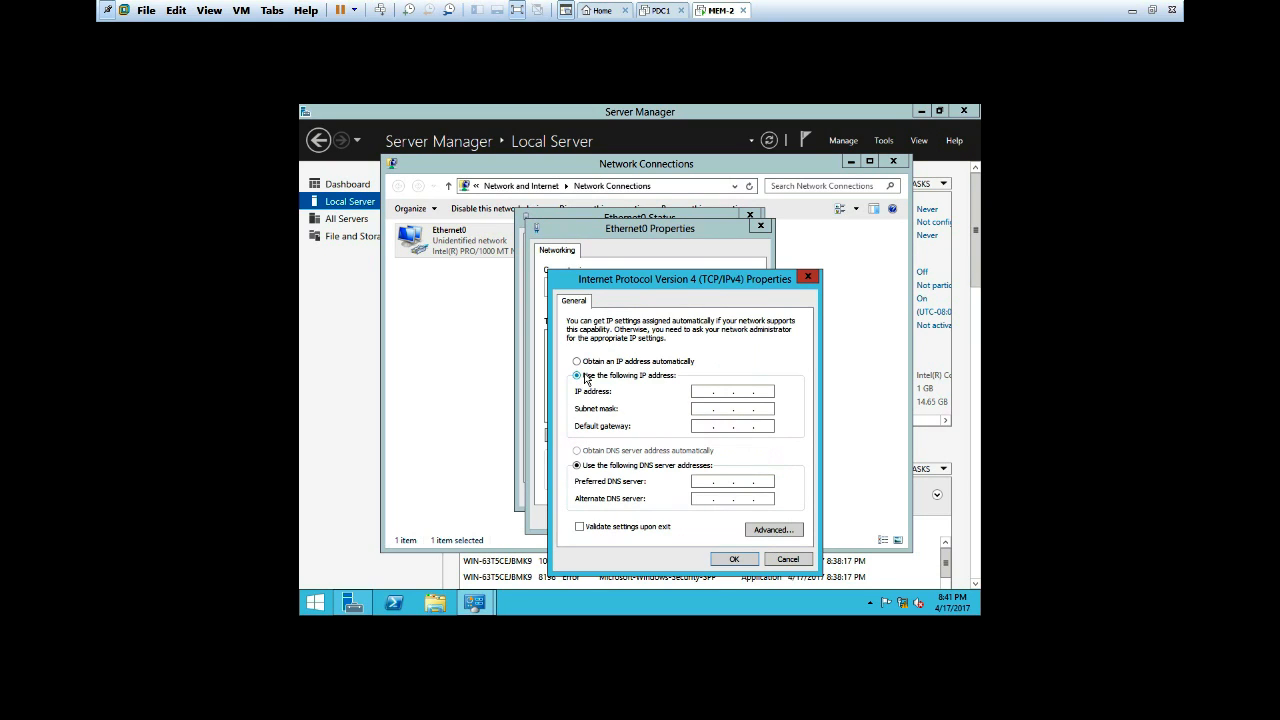
left_click(694, 391)
type("192 . 168 . 1 . 10")
key("Tab")
key("Tab")
type("92 . 168 . 1 . 100")
key("Tab")
key("Tab")
type("192 . 168 . 1 . 10")
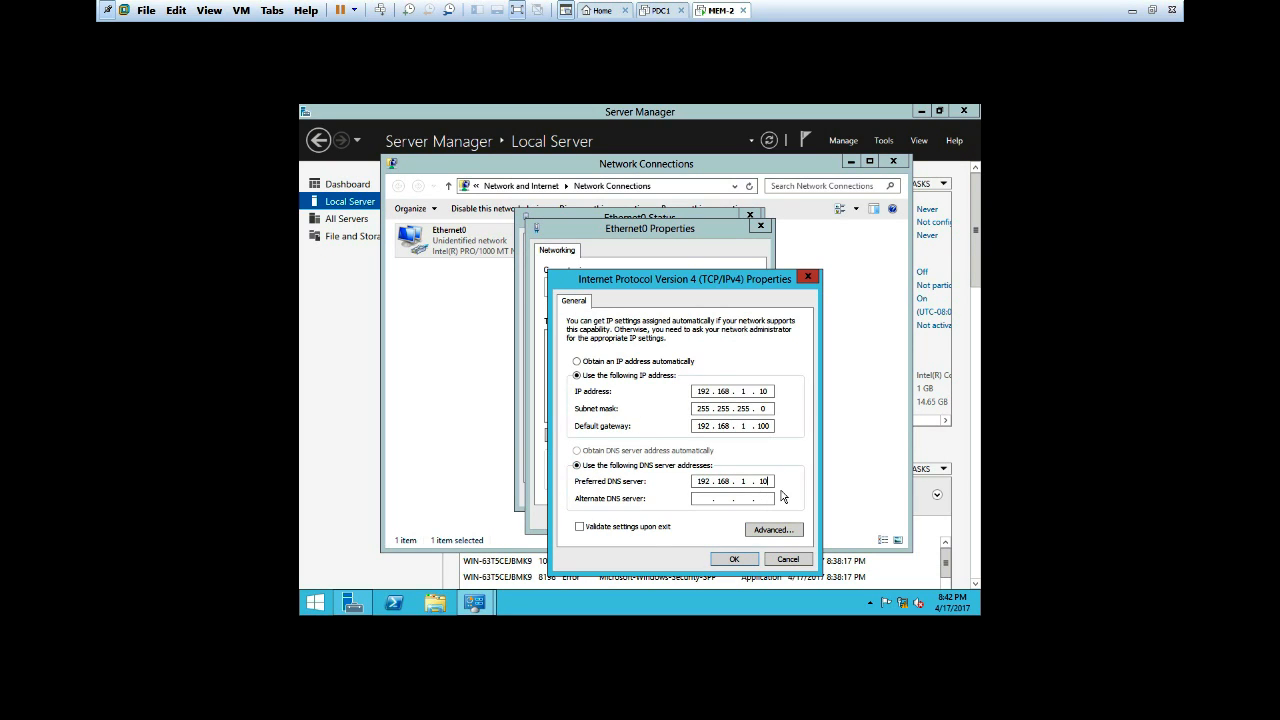
- Confirm the IPv4 and adapter properties, then close Ethernet0 Status and Network Connections
left_click(735, 560)
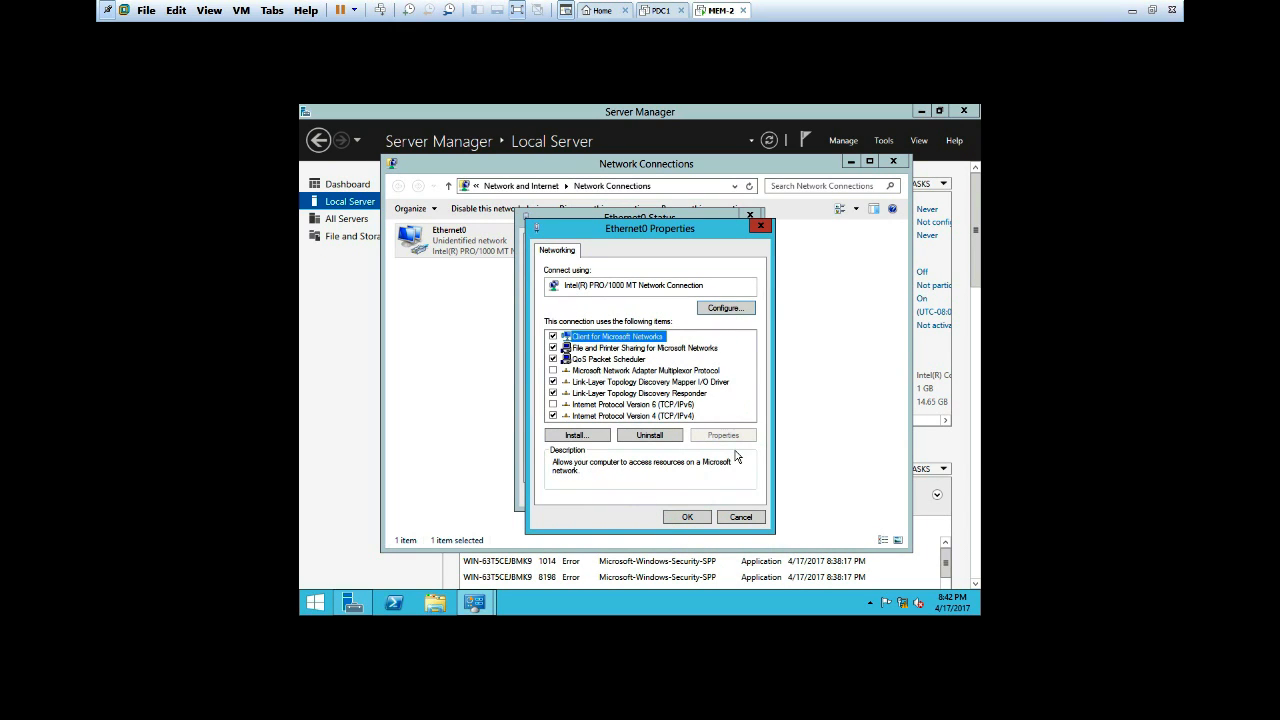
left_click(688, 518)
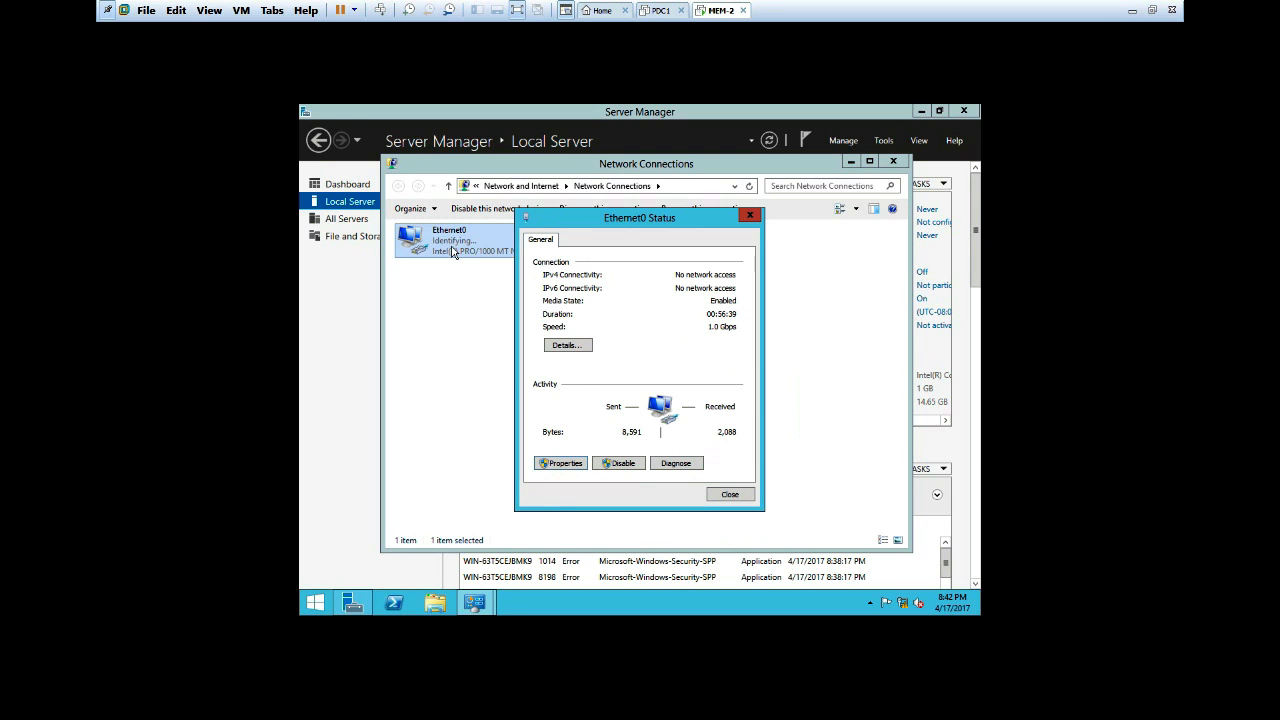
left_click_drag(575, 228, 721, 227)
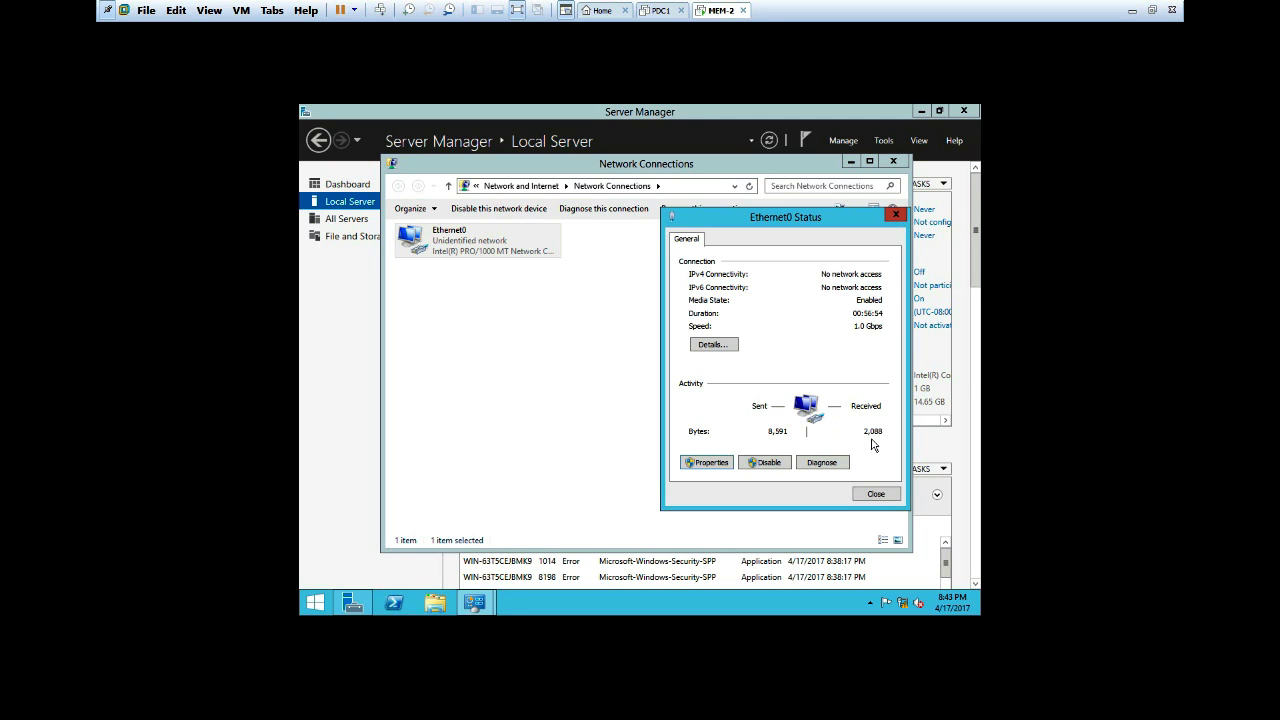
left_click(876, 494)
left_click(608, 380)
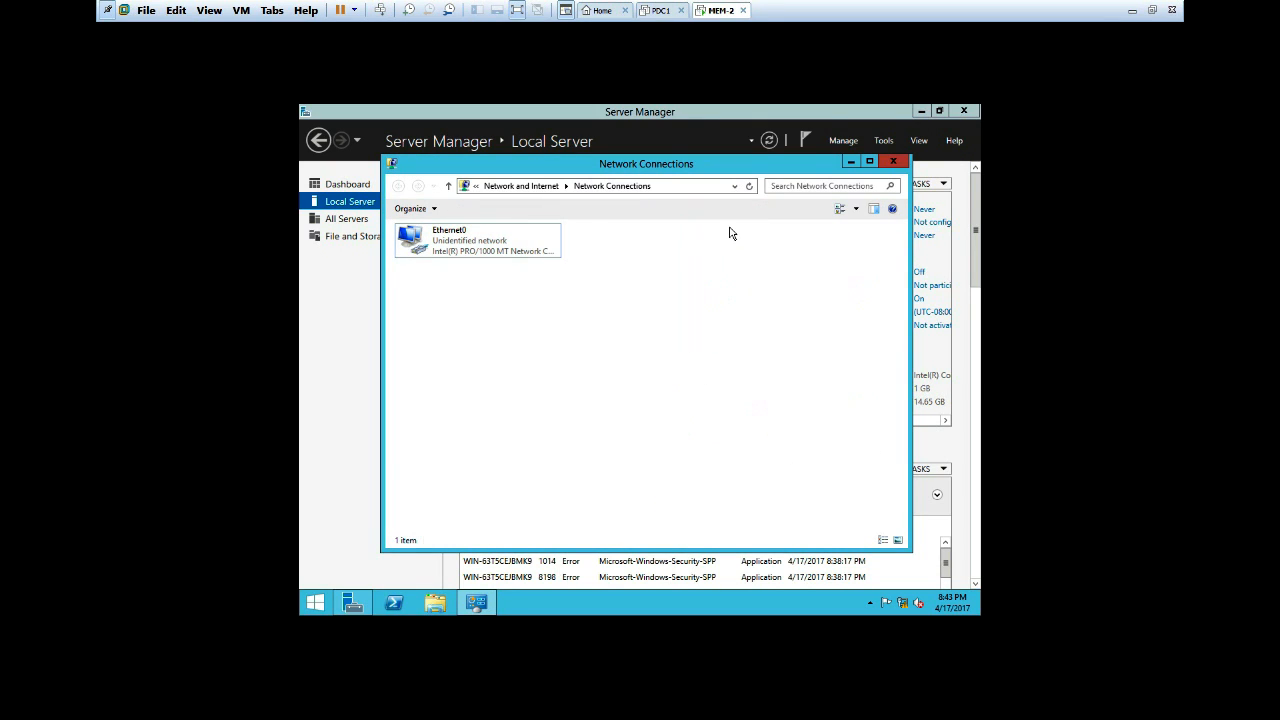
left_click(895, 162)
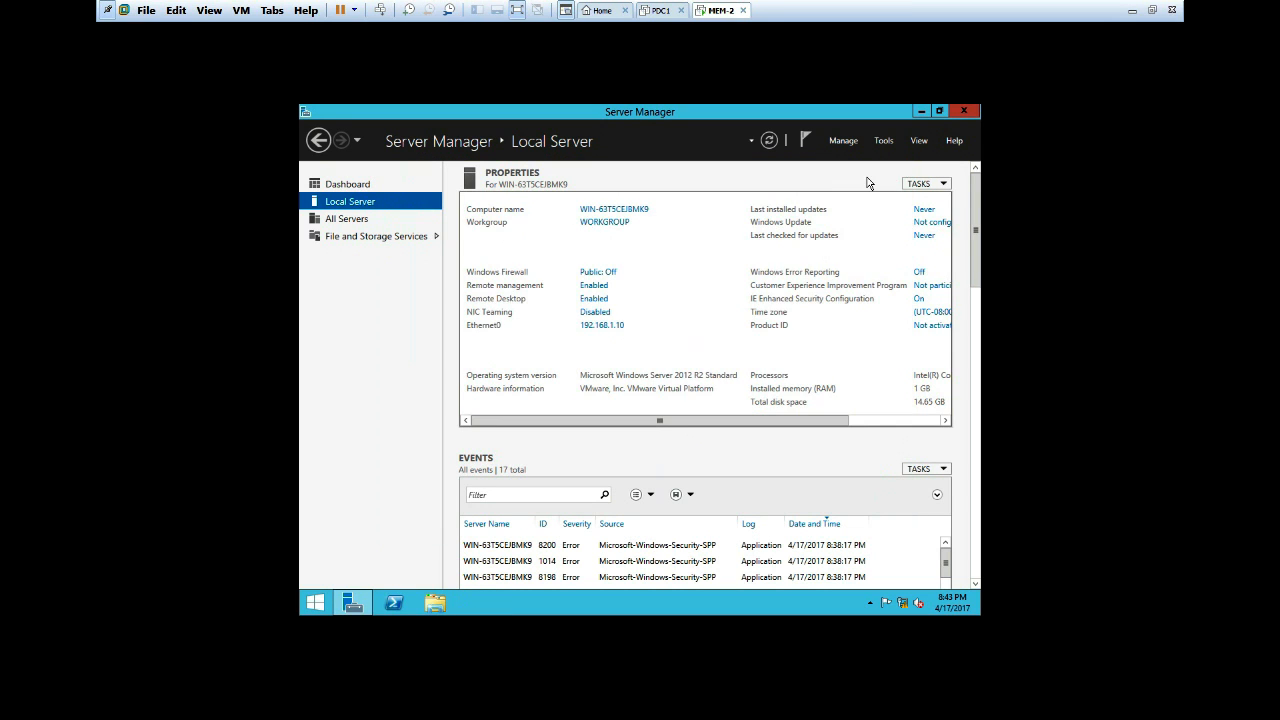
left_click_drag(705, 424, 830, 430)
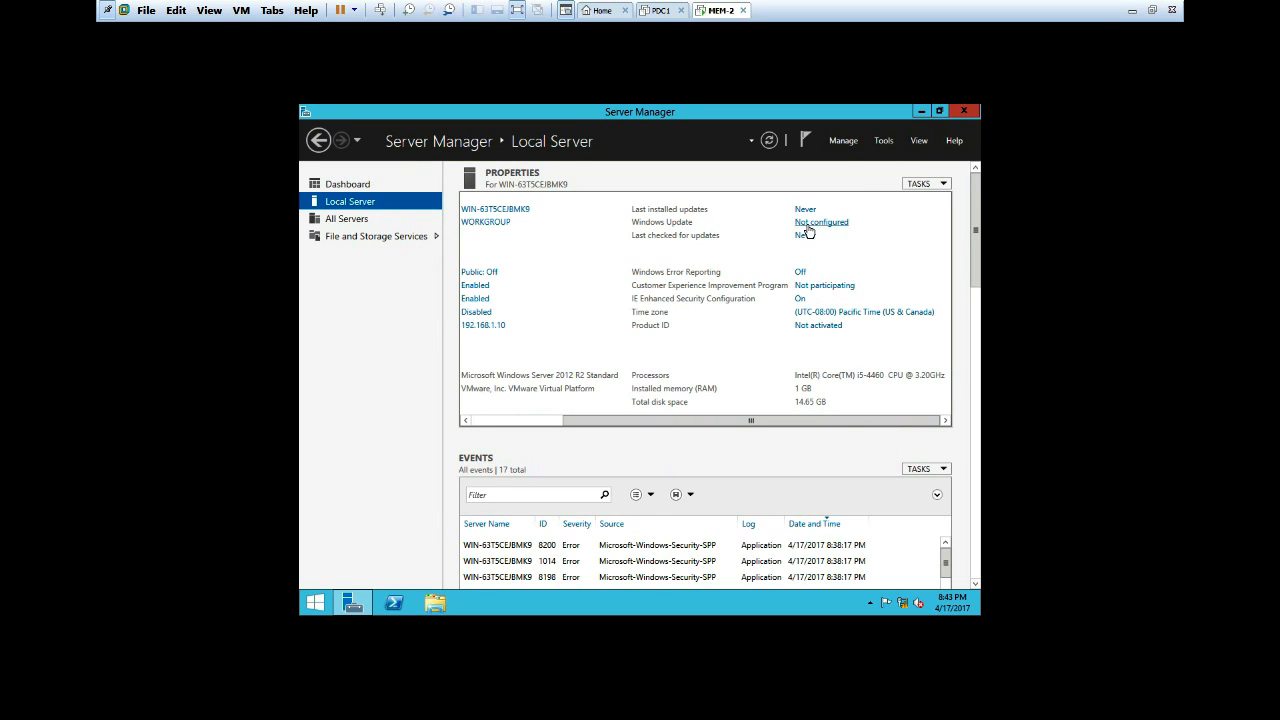
- Set the time zone to (UTC+05:30) Chennai, Kolkata, Mumbai, New Delhi
left_click(829, 313)
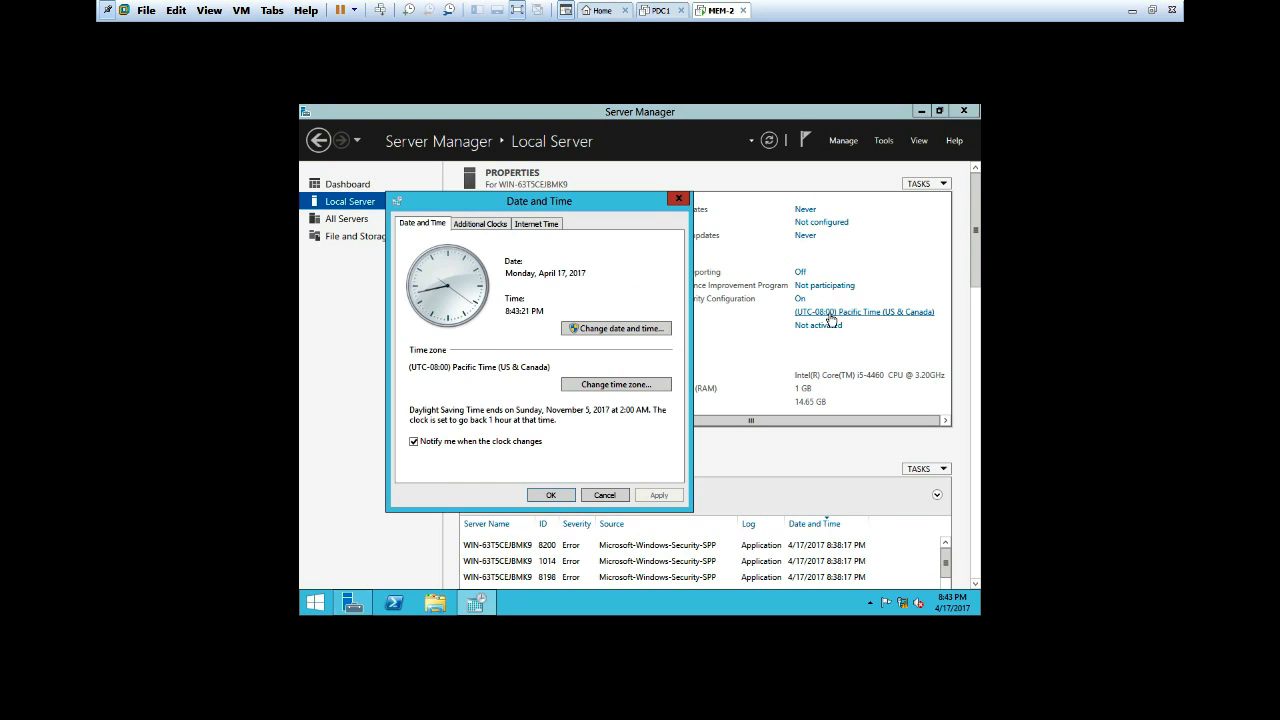
left_click(610, 334)
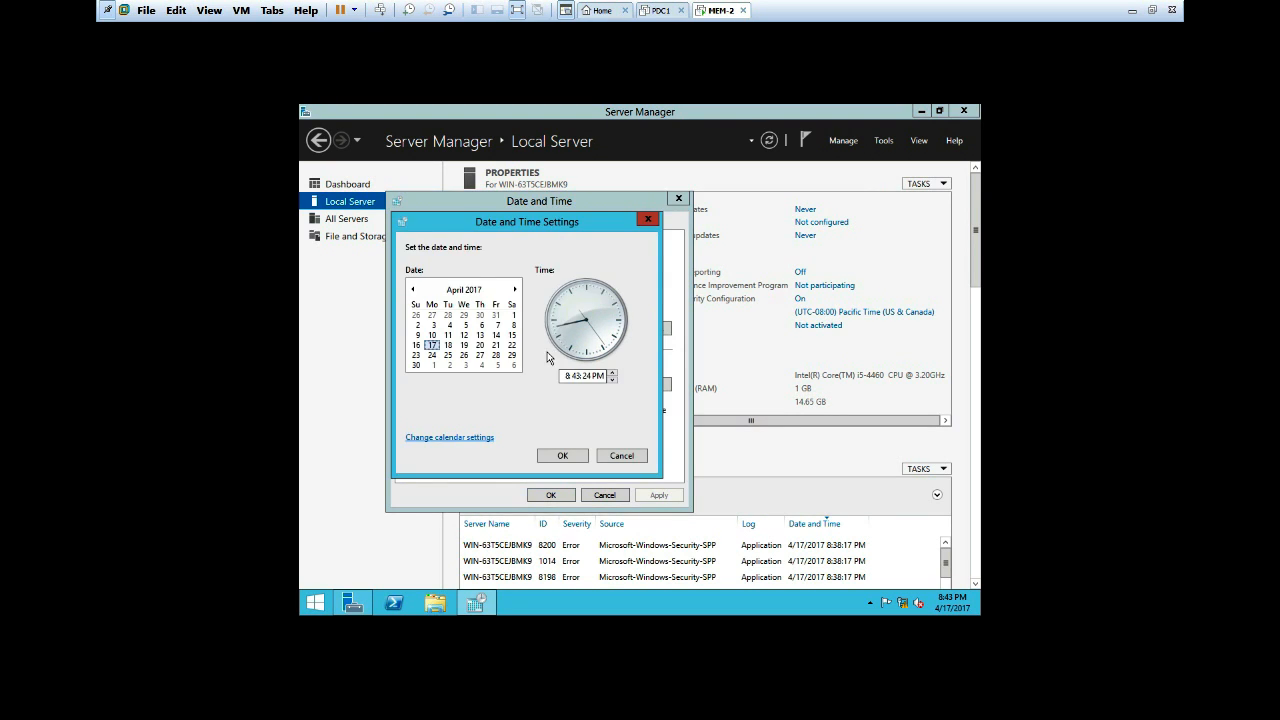
left_click(648, 219)
left_click(616, 392)
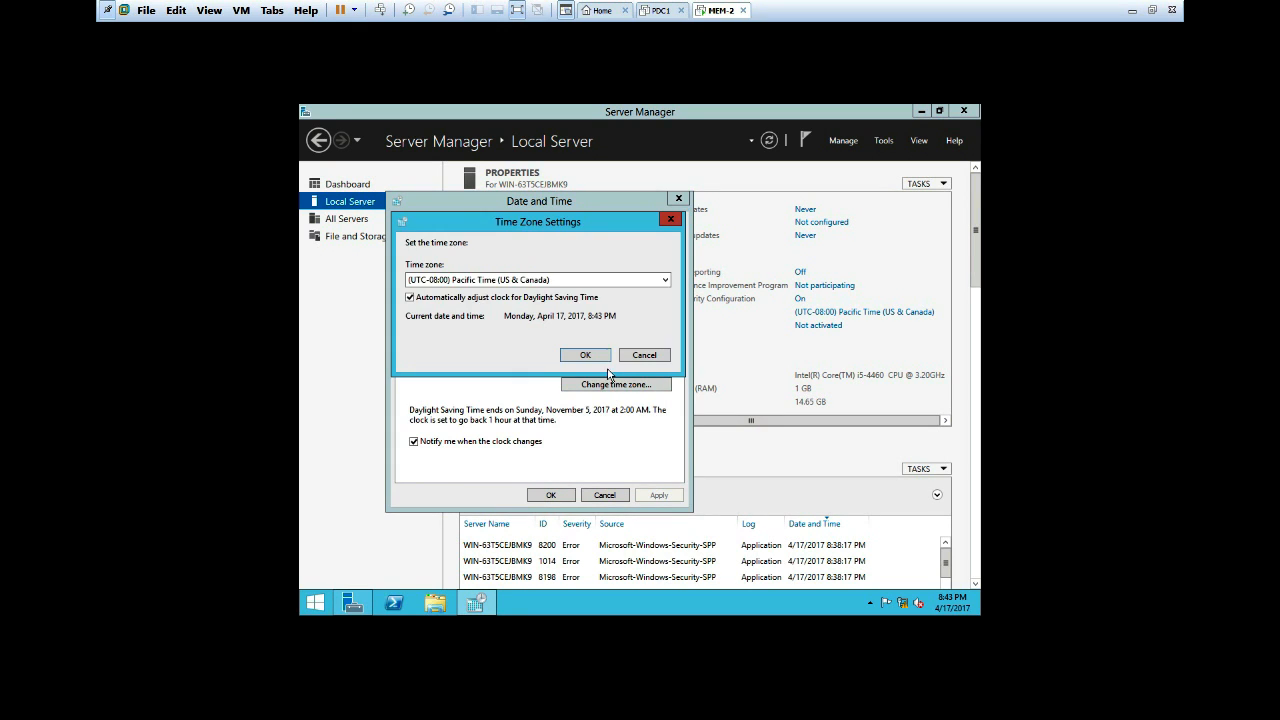
left_click(600, 284)
scroll(576, 452, "down", 10)
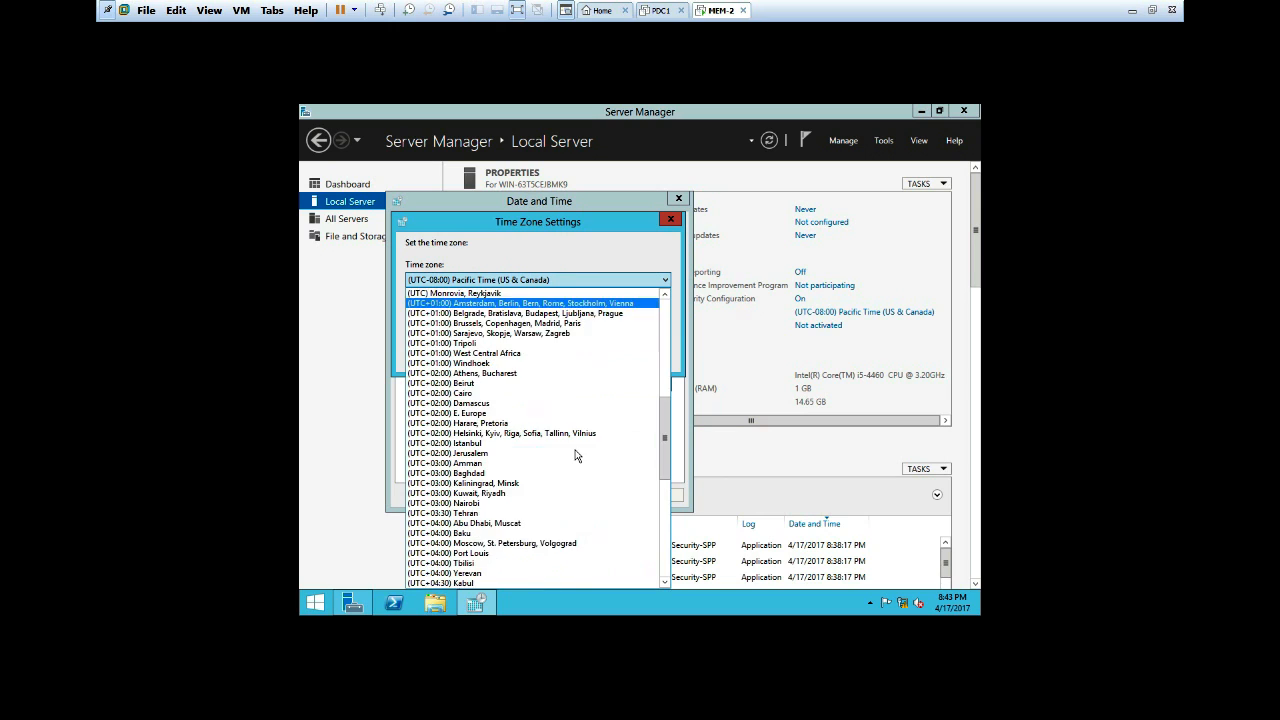
scroll(576, 456, "down", 5)
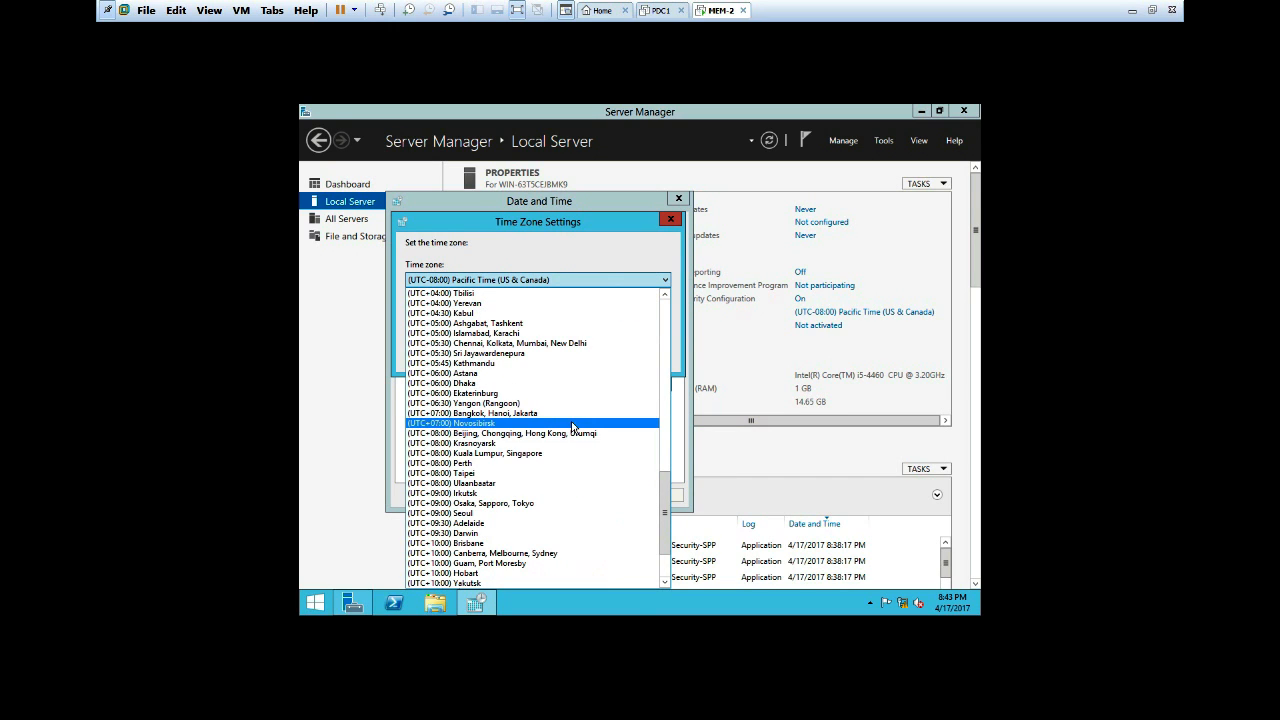
left_click(570, 344)
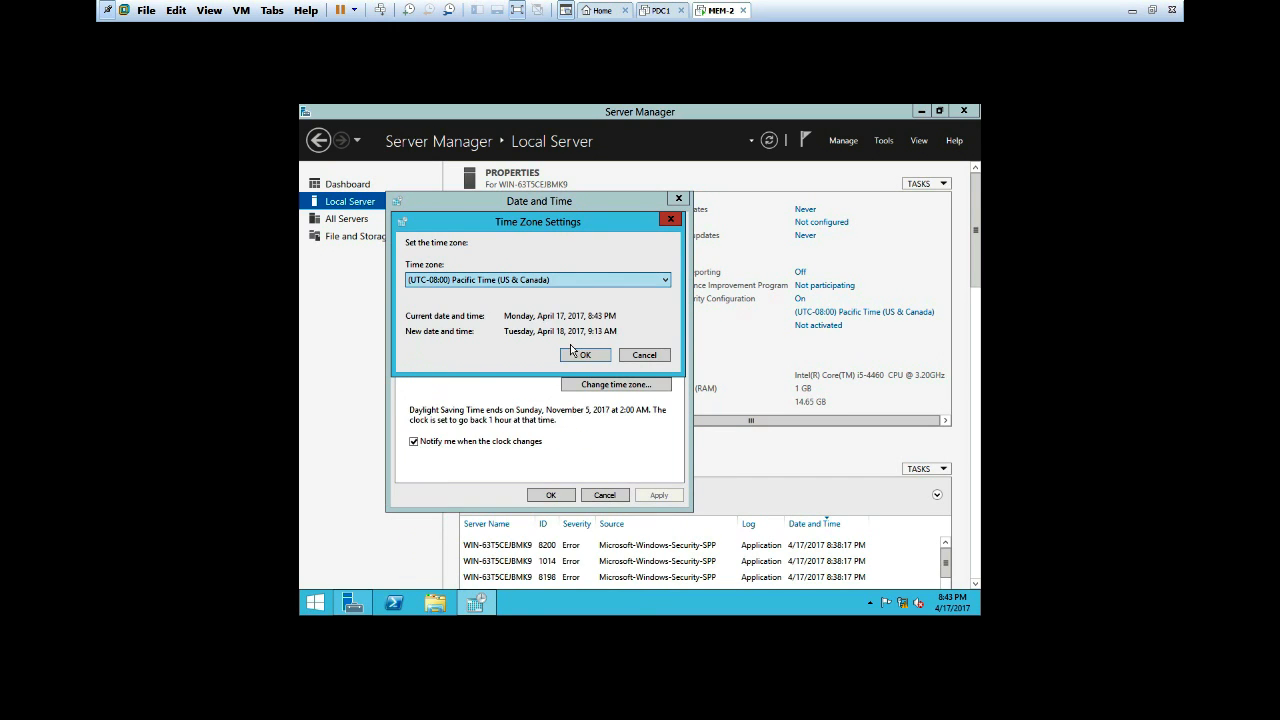
left_click(586, 356)
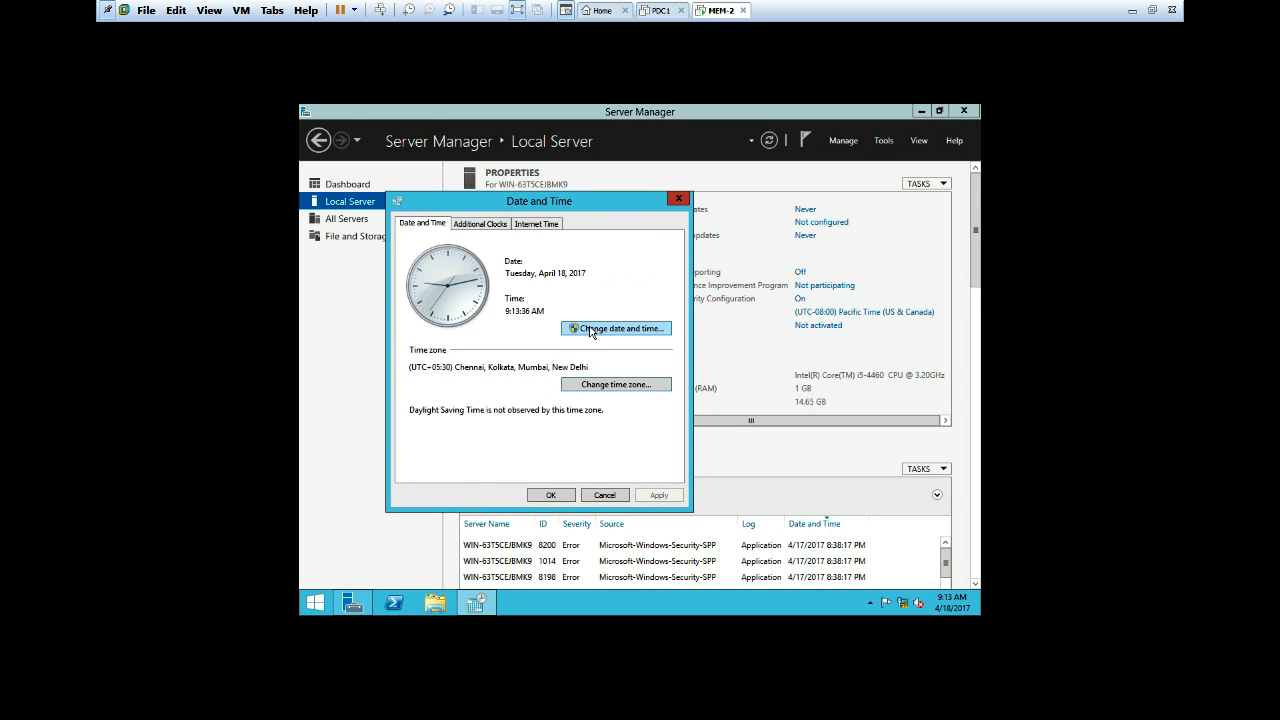
- Change the clock minutes to 45 so it reads 9:45 AM, and close Date and Time
left_click(590, 330)
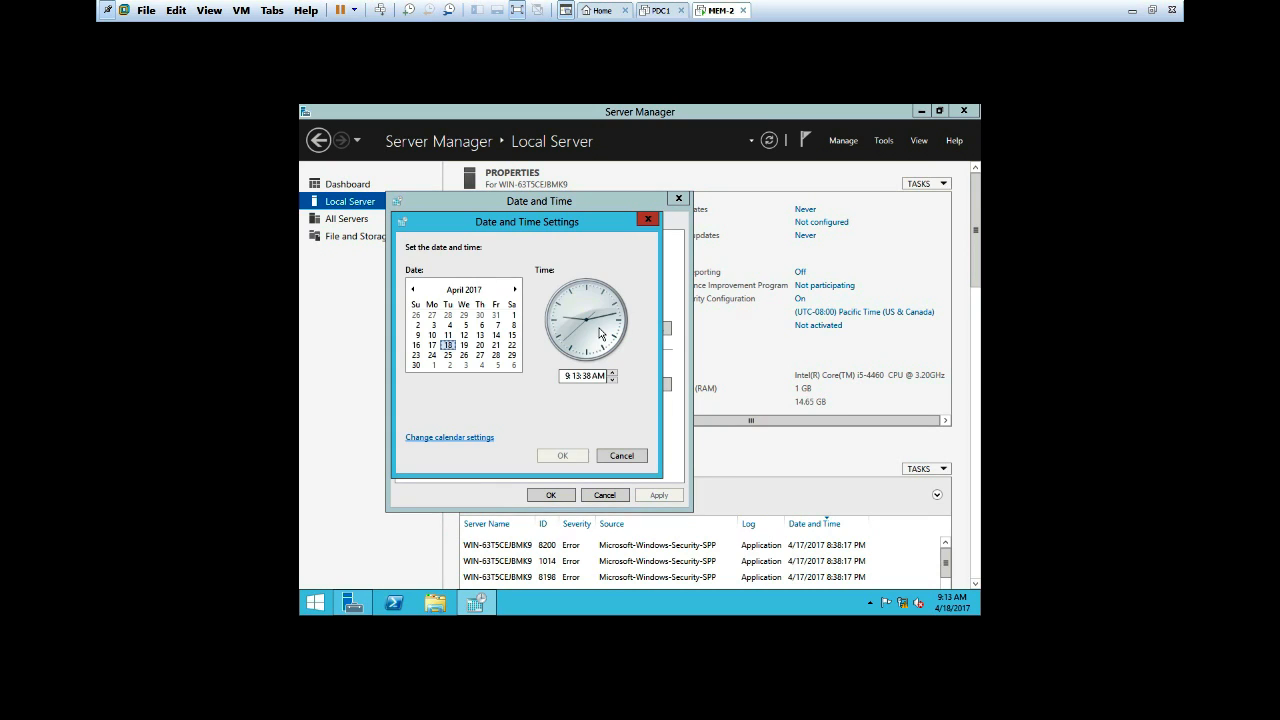
left_click(567, 376)
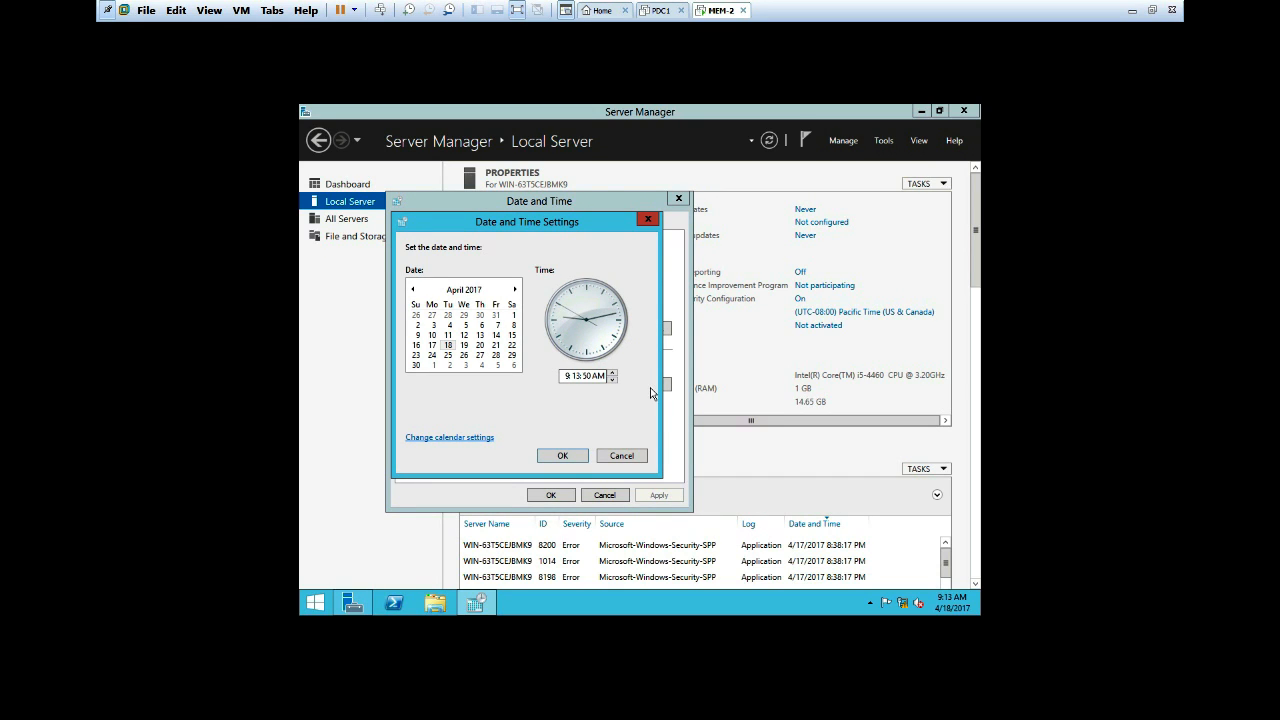
left_click(571, 376)
key("BackSpace")
type("45")
left_click(563, 455)
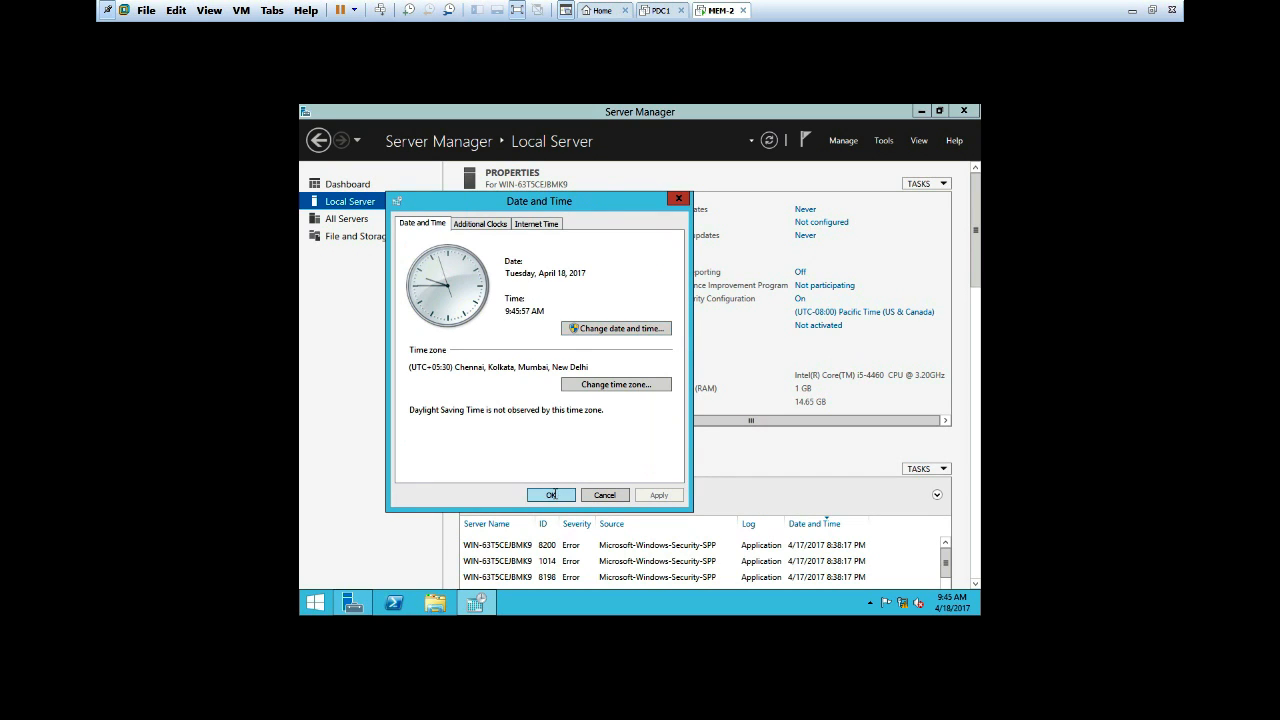
left_click(553, 495)
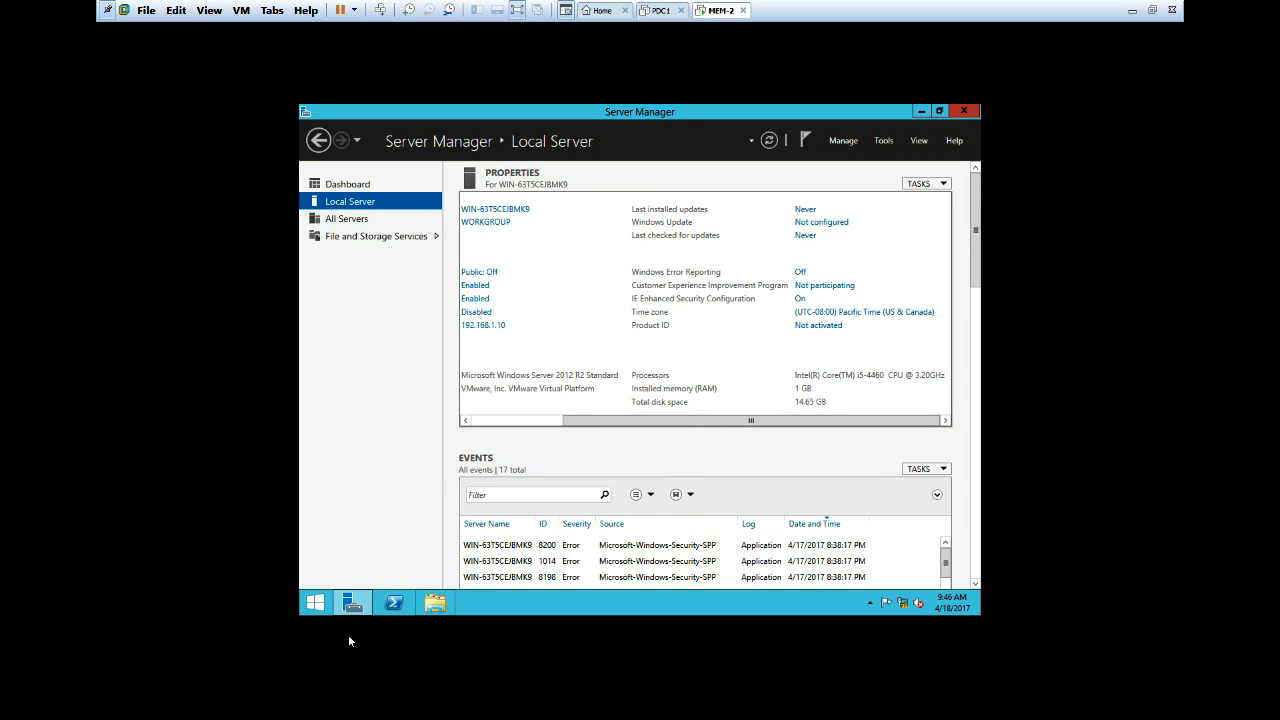
- Restart the server with Operating System: Recovery (Unplanned) as the shutdown reason
left_click(315, 602)
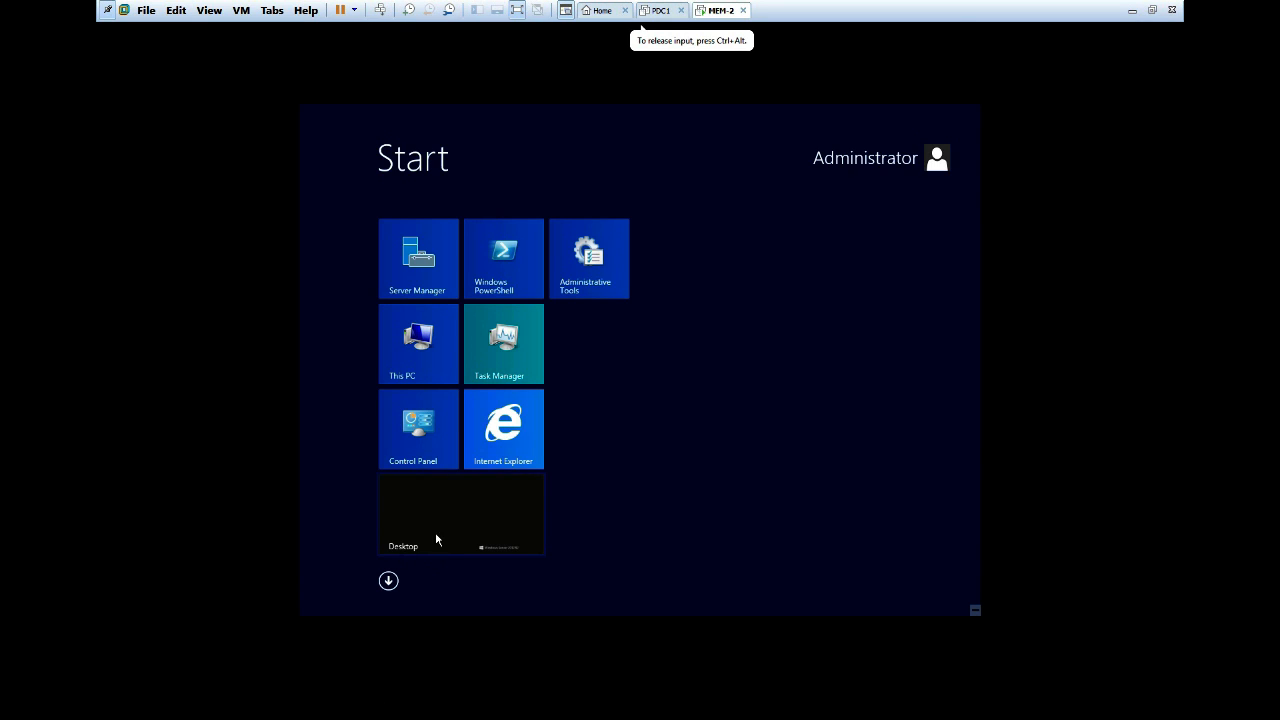
left_click(436, 514)
right_click(312, 603)
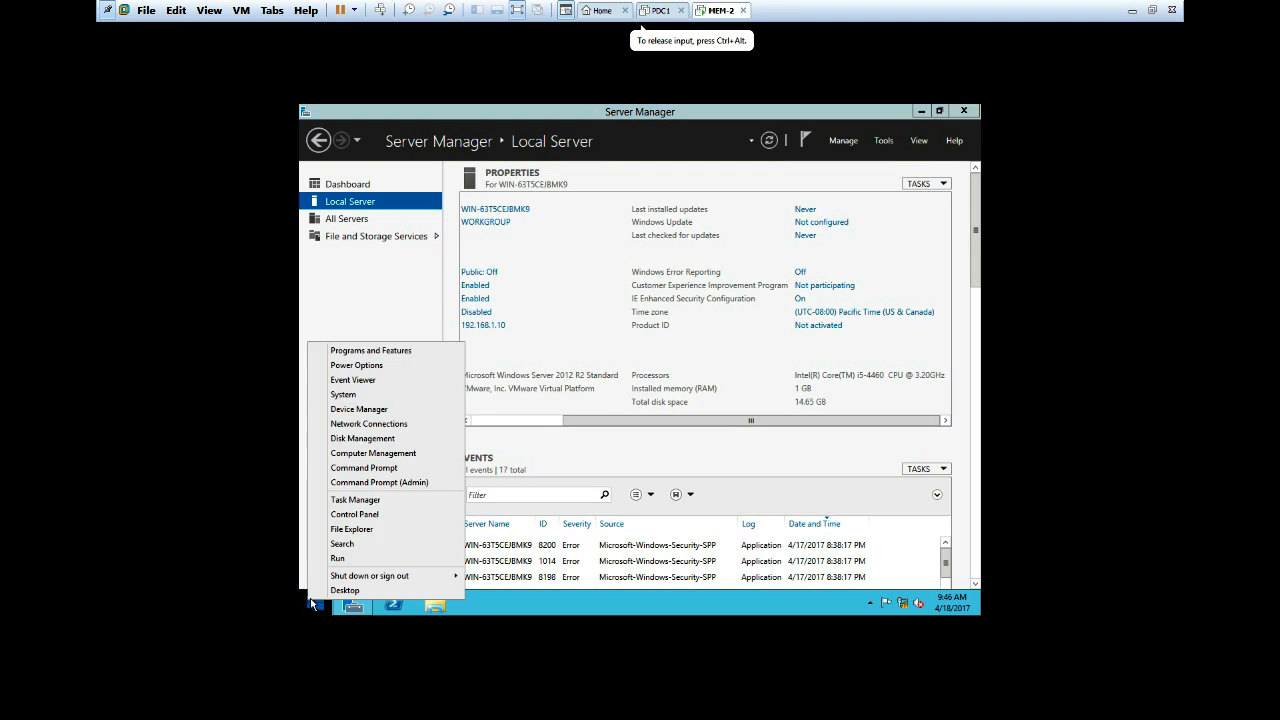
mouse_move(361, 580)
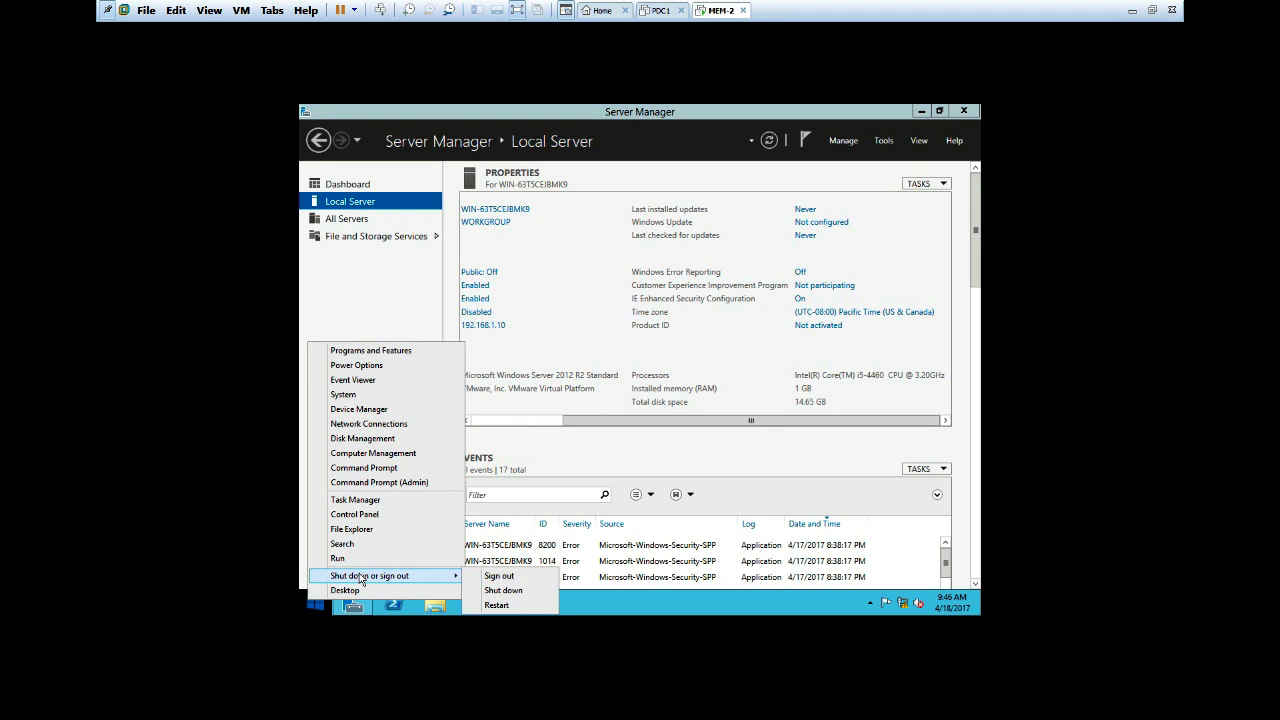
left_click(518, 604)
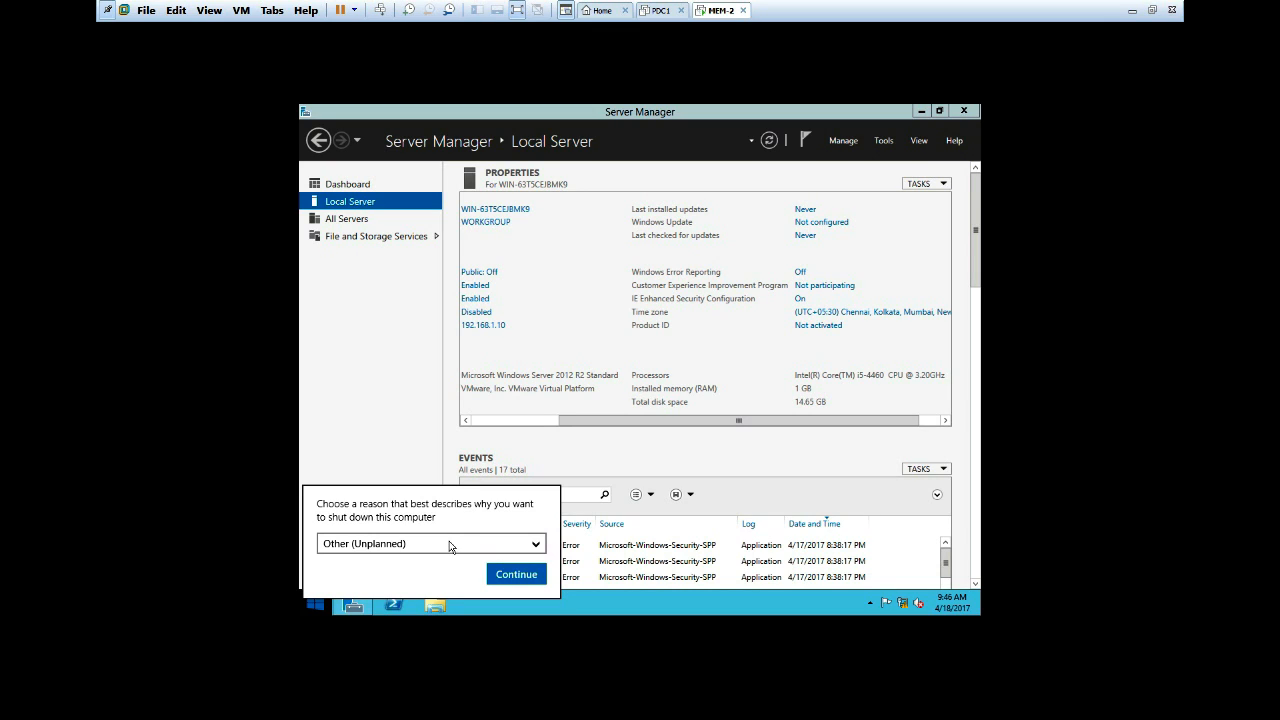
left_click(450, 546)
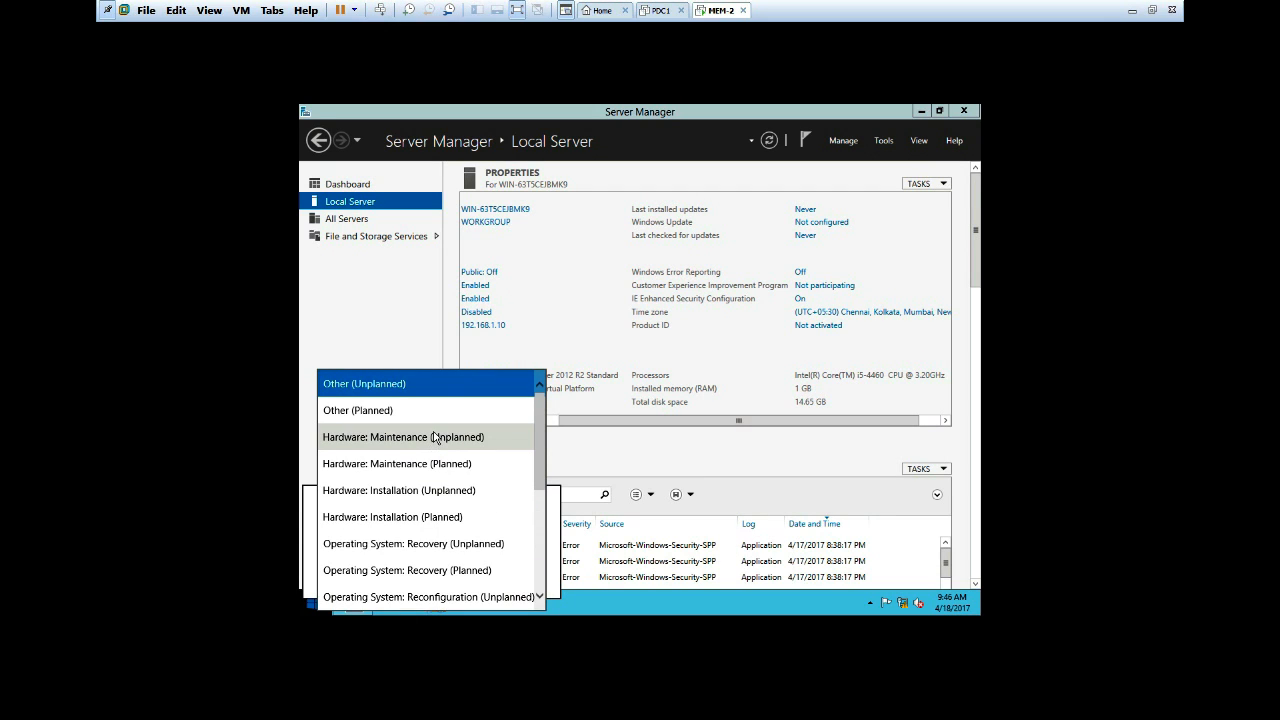
left_click(409, 545)
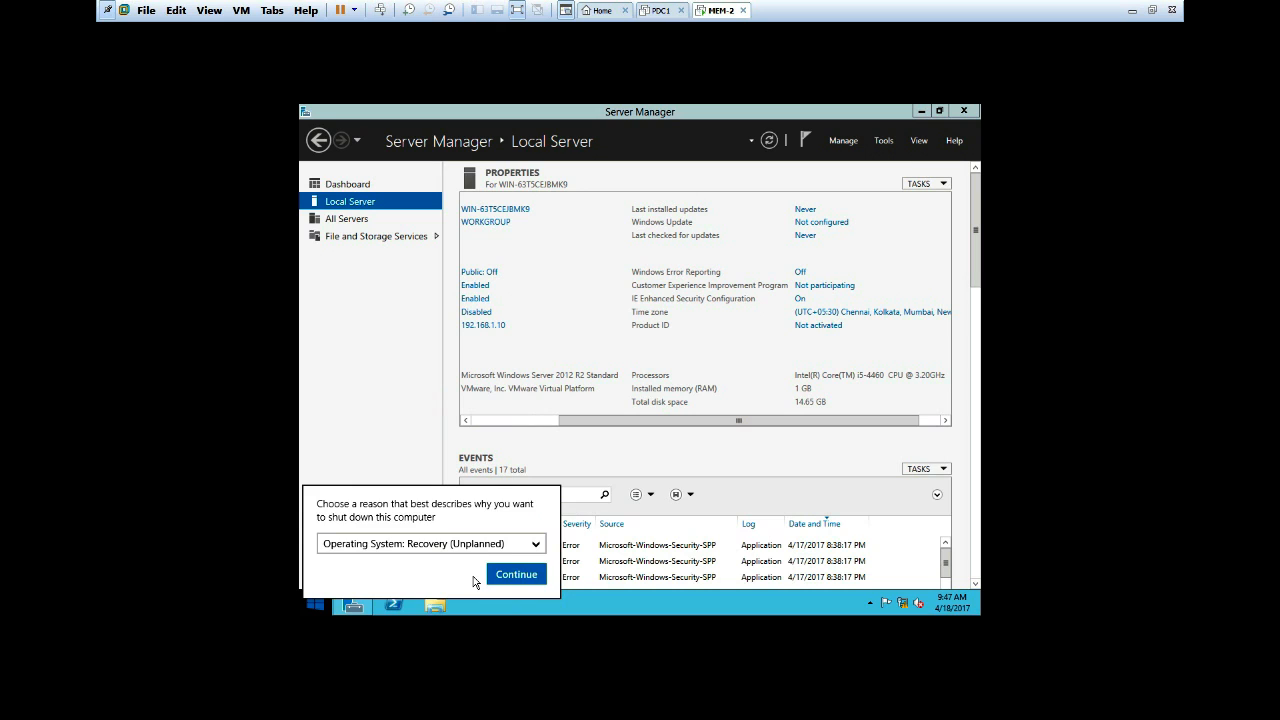
left_click(518, 578)
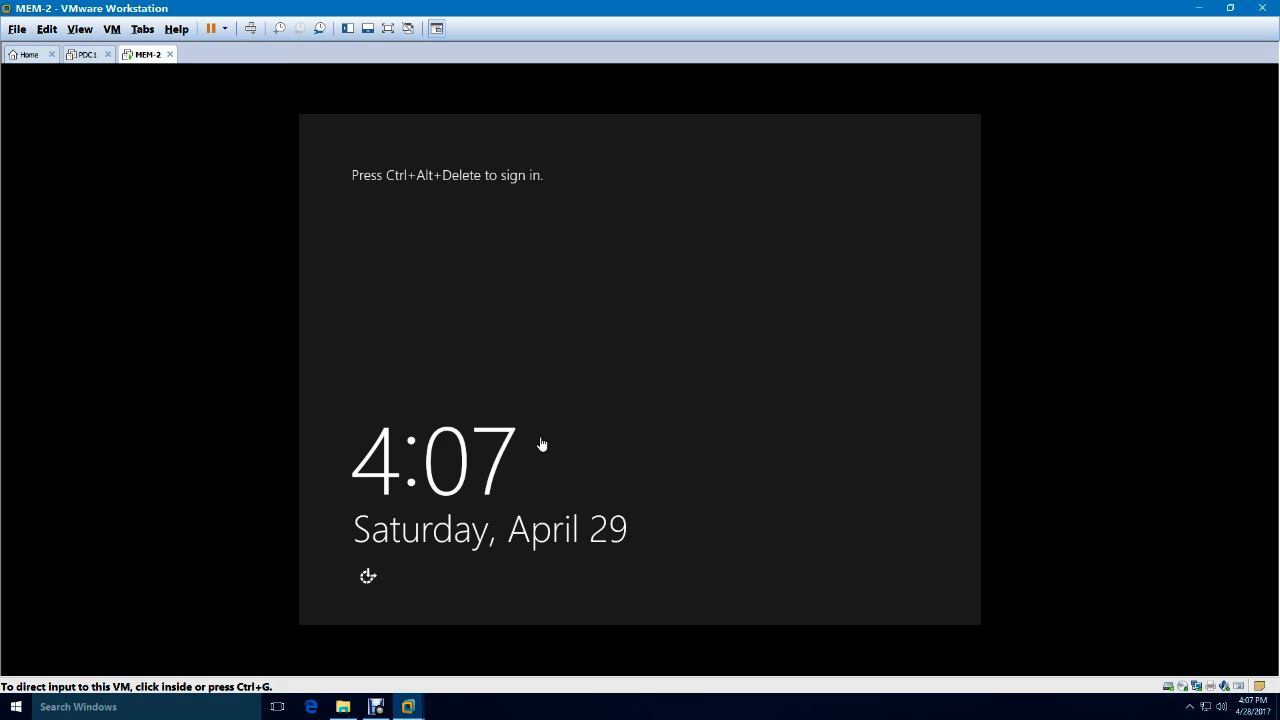
- Sign in to MEM-2 as Administrator with the account password and cancel the Shutdown Event Tracker
left_click(519, 338)
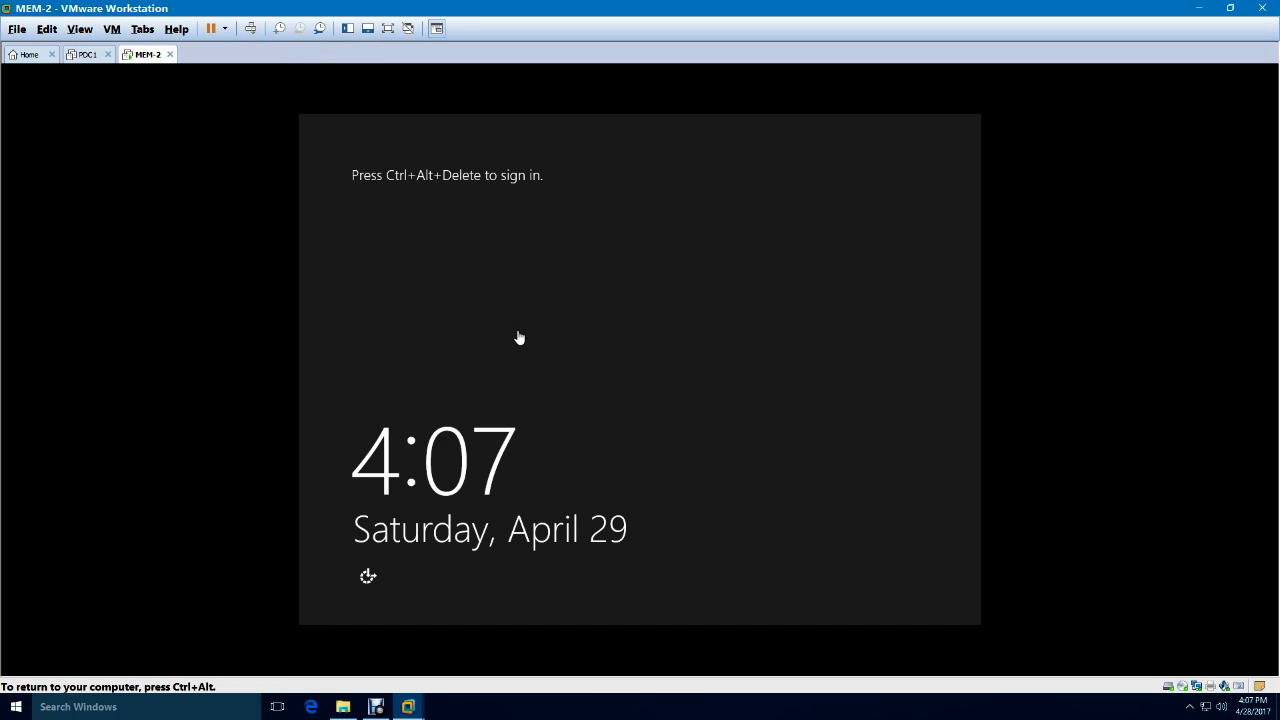
key("ctrl+alt+Insert")
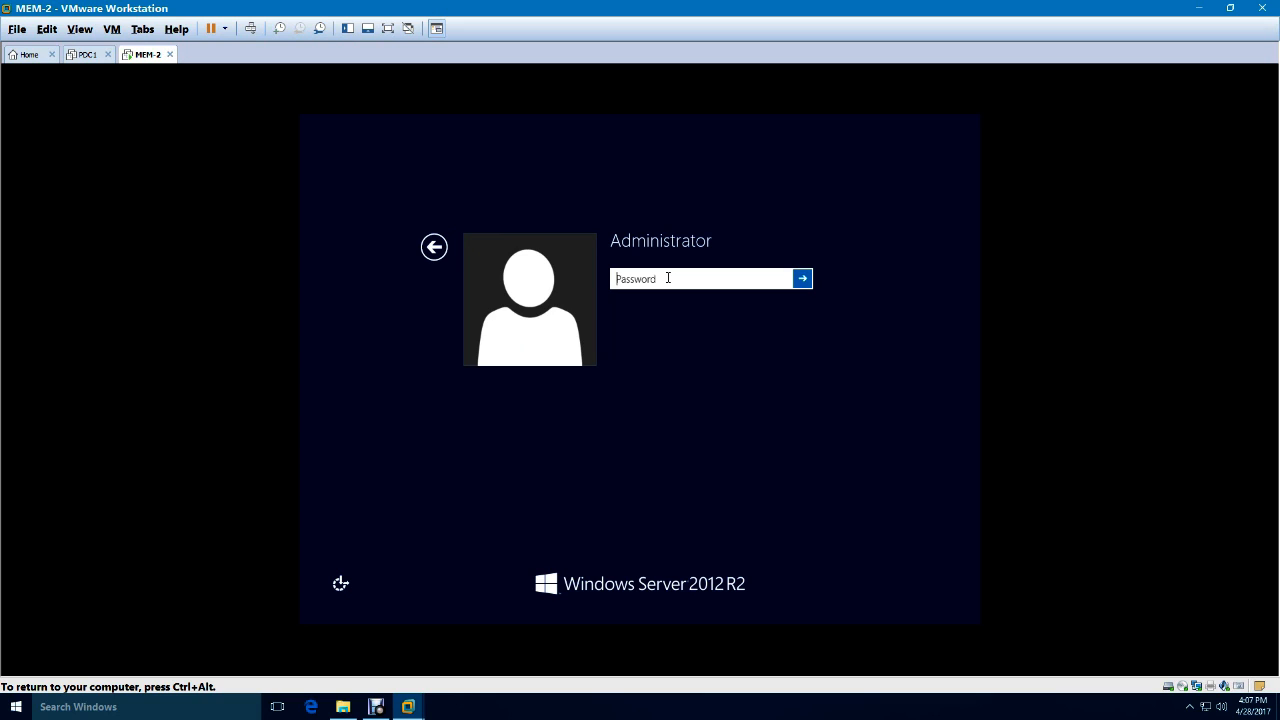
key("Return")
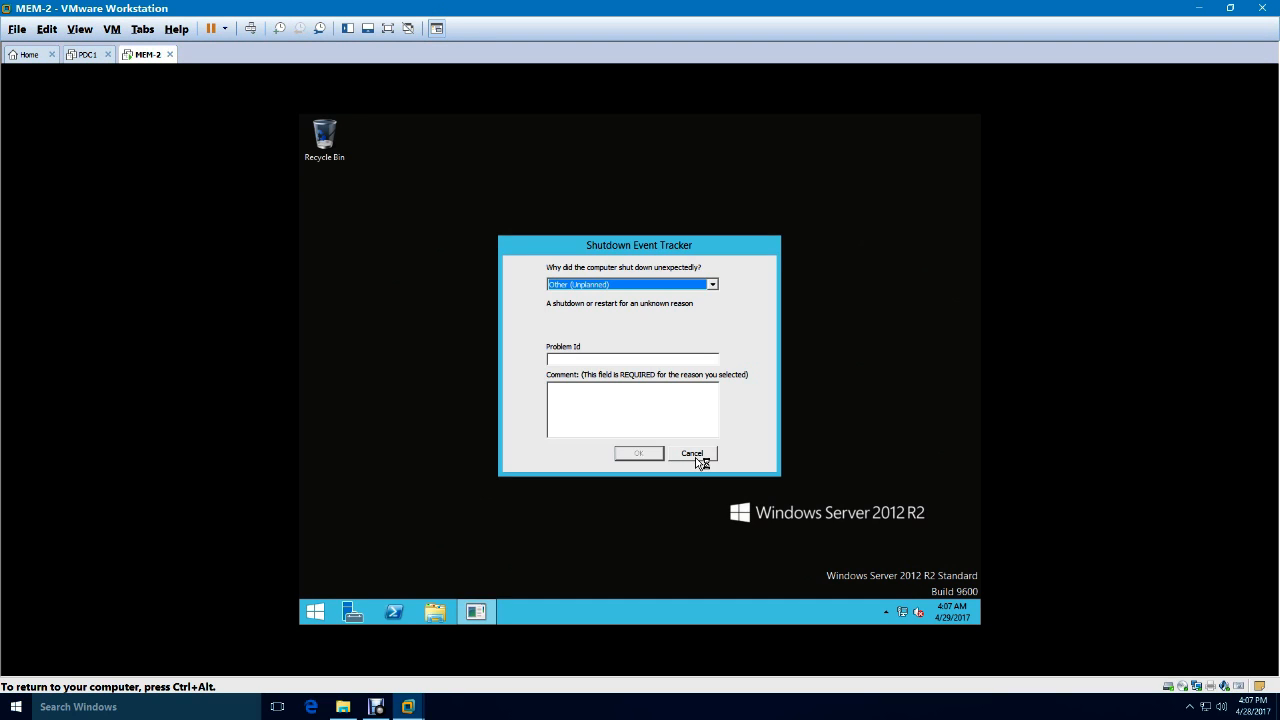
left_click(695, 453)
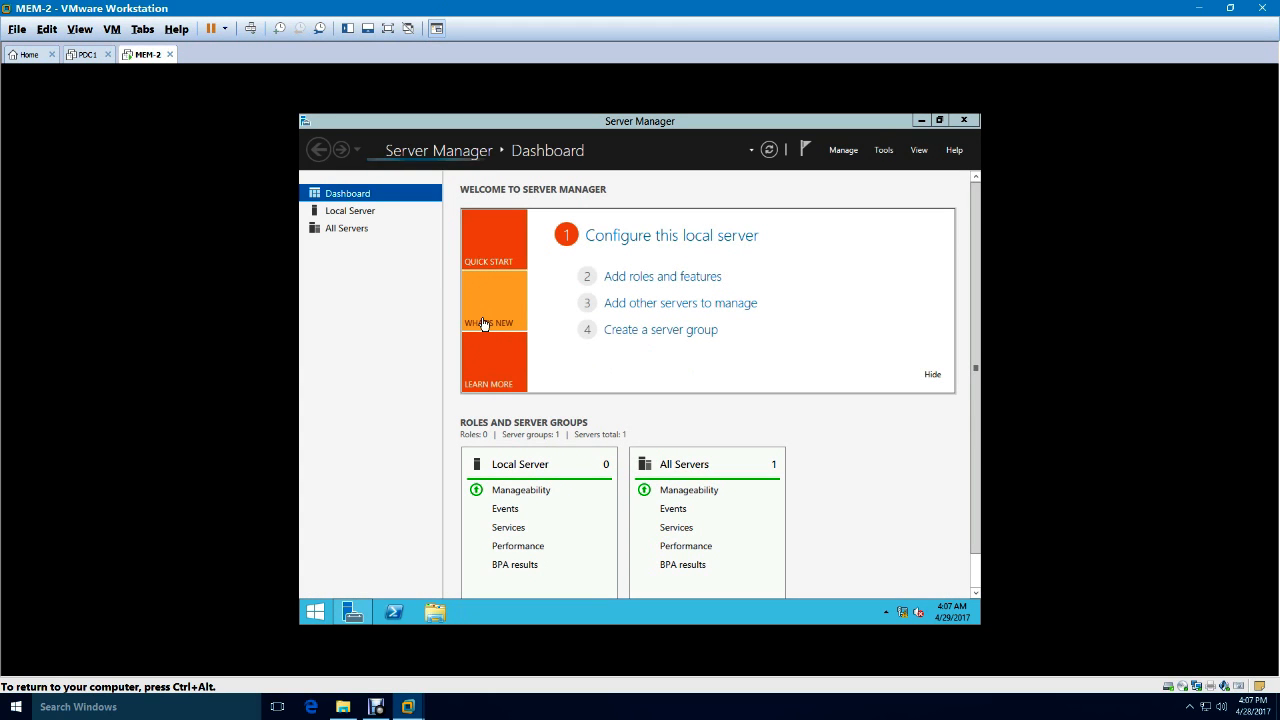
- Verify Local Server shows MEM-2, firewall off, Remote Desktop enabled, 192.168.1.10 and UTC+05:30
left_click(360, 218)
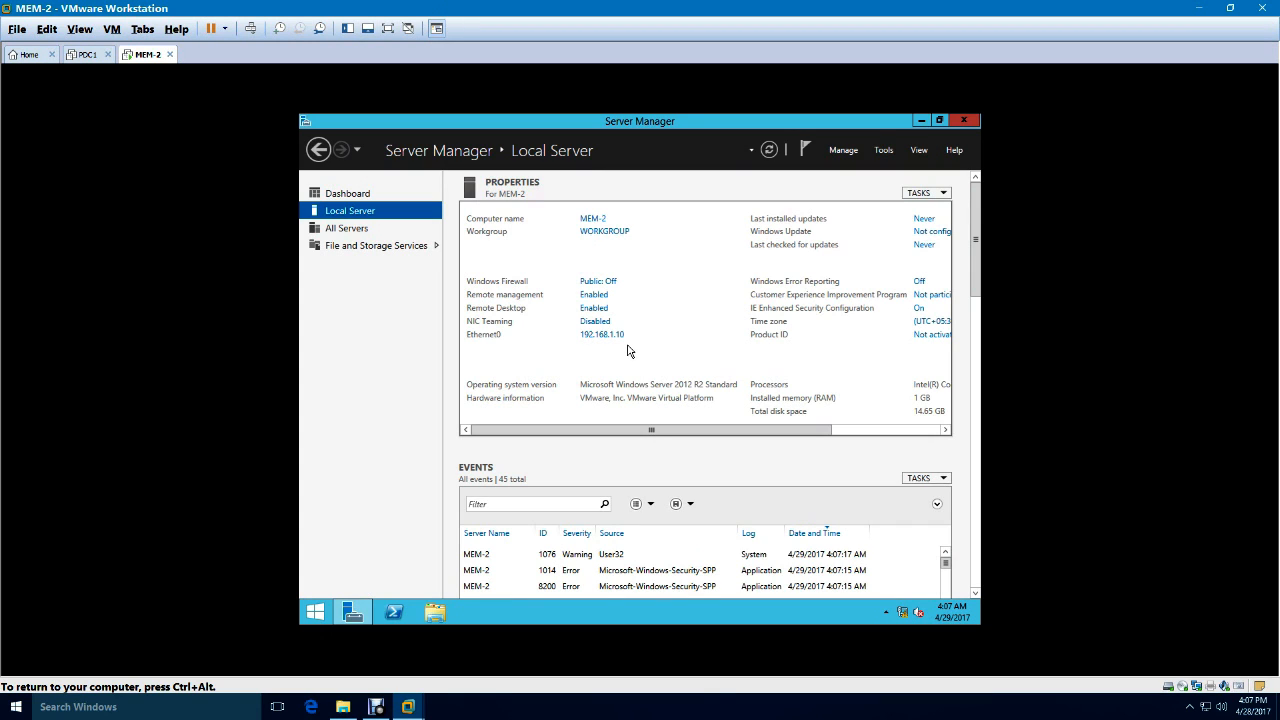
left_click_drag(717, 434, 825, 432)
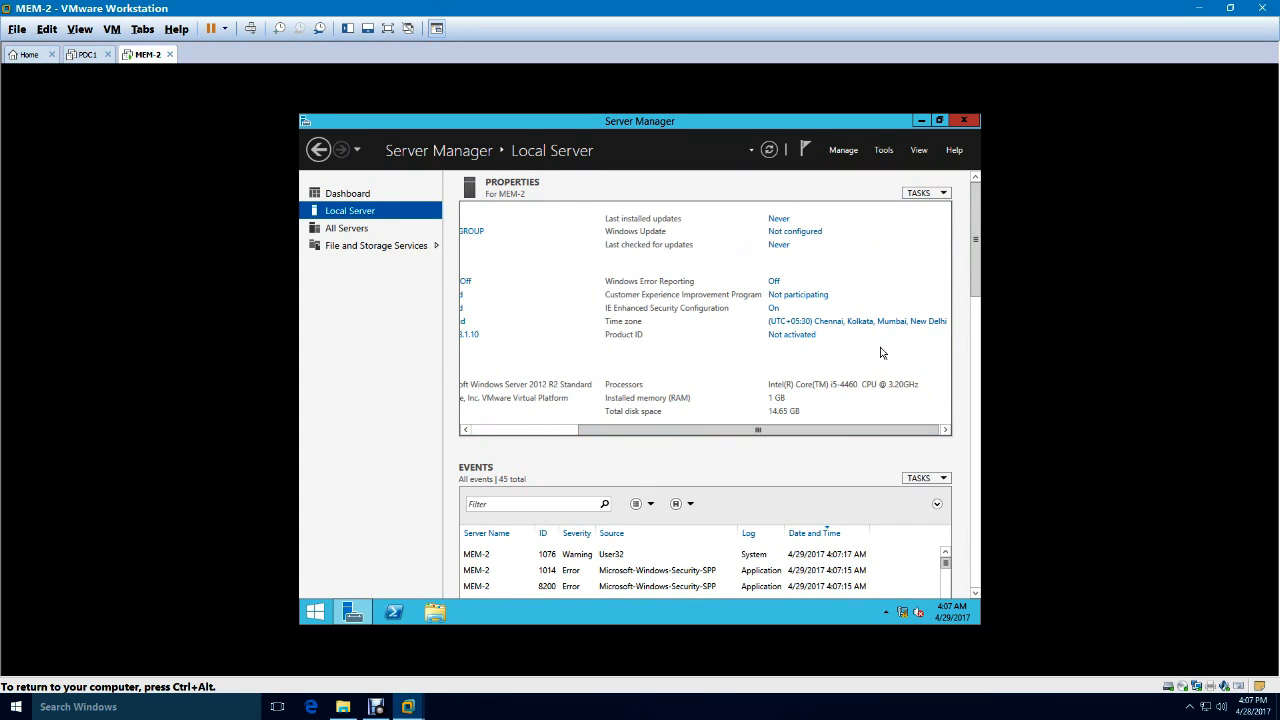
left_click_drag(803, 431, 434, 402)
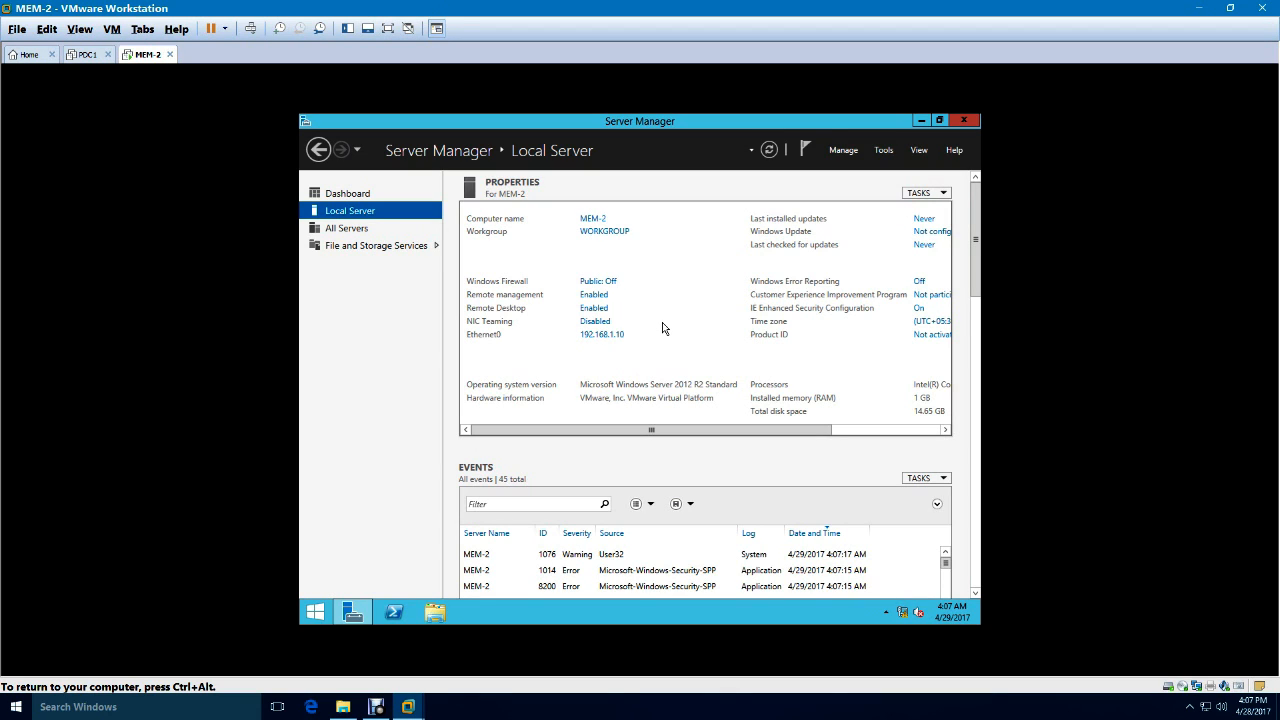
key("ctrl+alt")
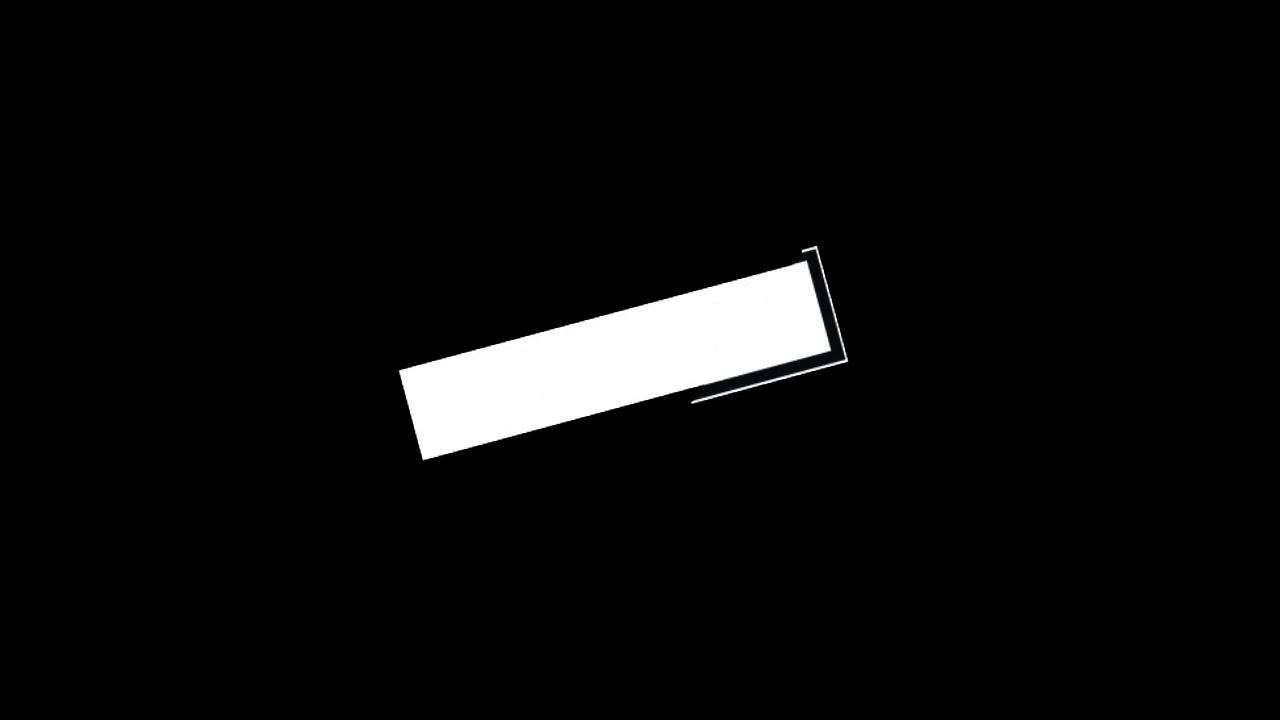